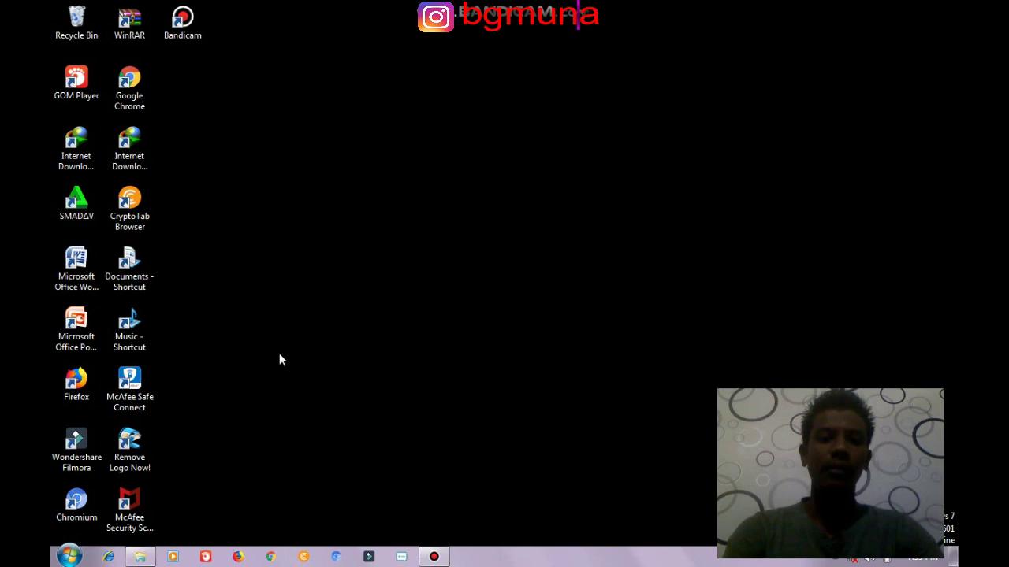
Step: Launch Wondershare Filmora and create a new 16:9 movie in Full Feature Mode
left_click(89, 443)
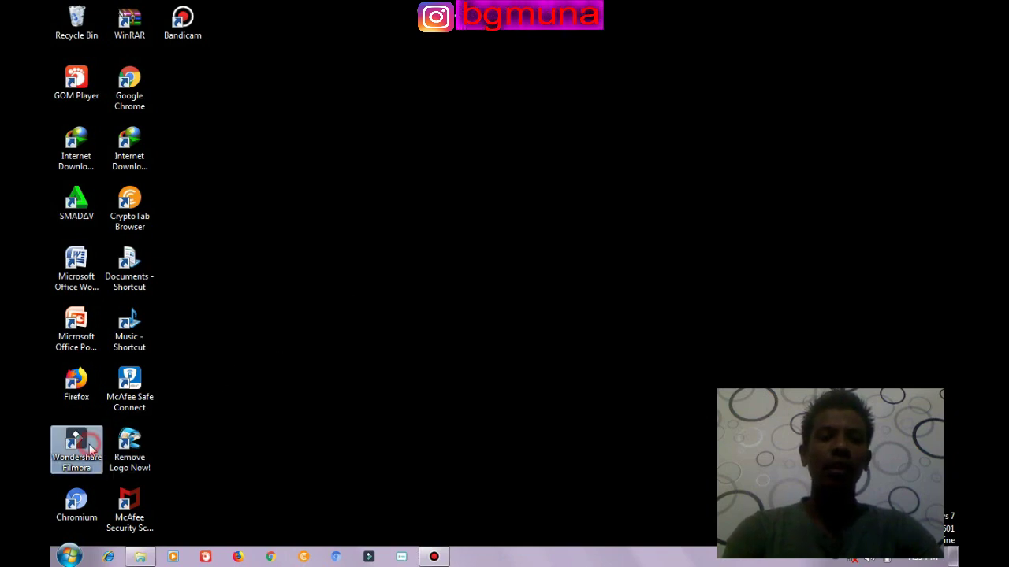
double_click(89, 444)
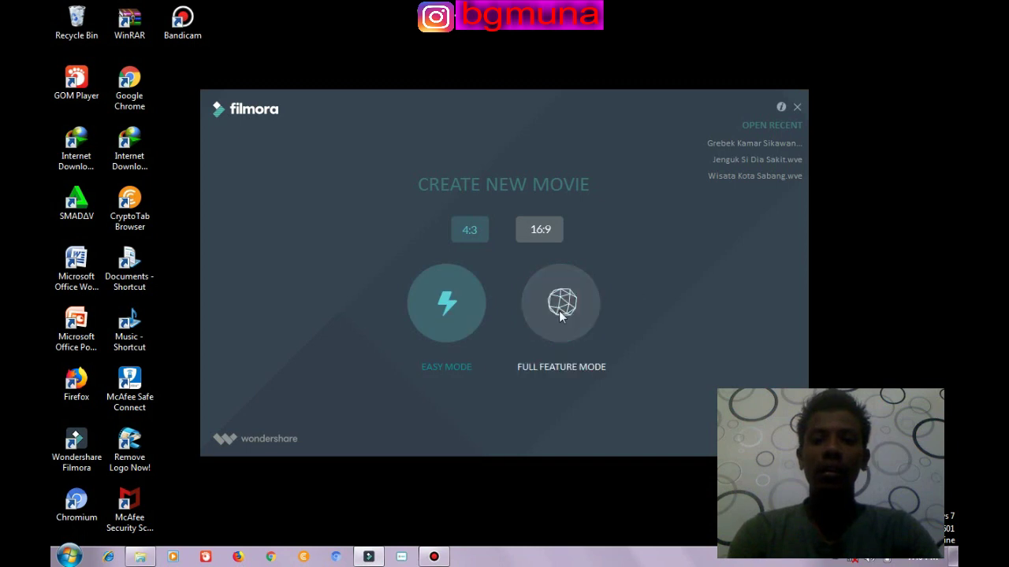
left_click(539, 229)
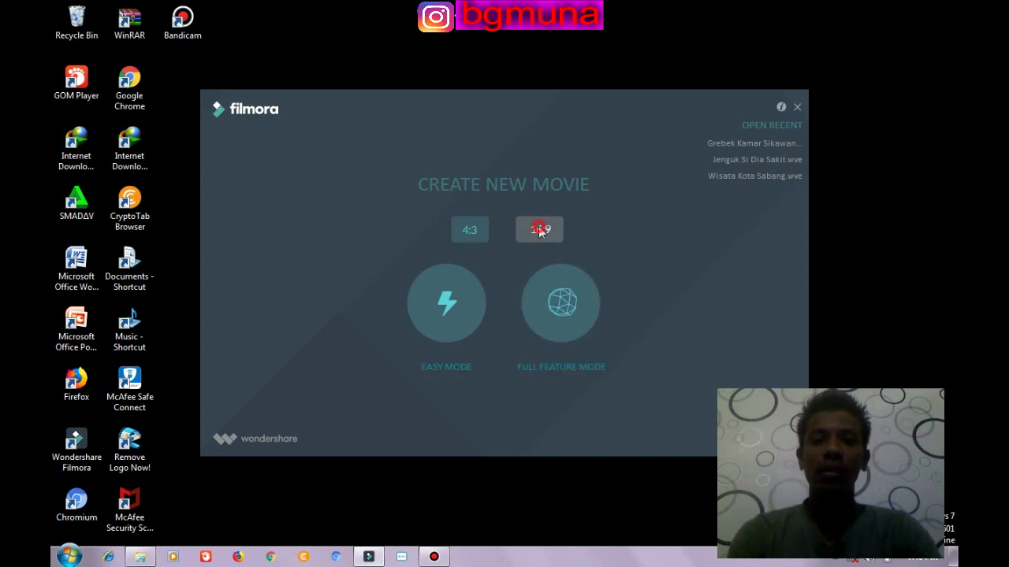
left_click(557, 310)
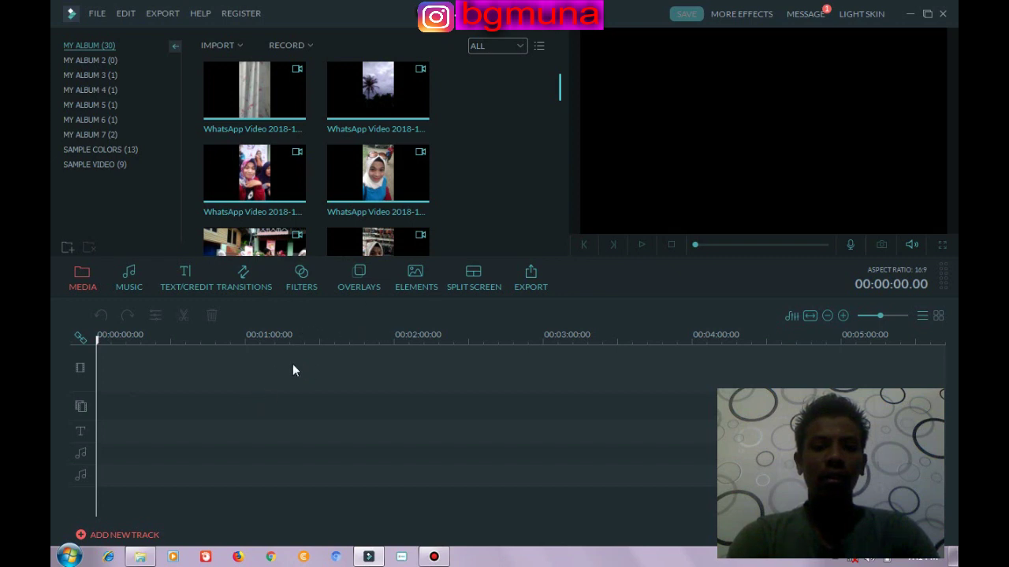
Step: Dismiss the Windows color scheme prompt and browse the overlay packs from Damaged Film up to Light Leaks, plus the Elements collection
left_click(363, 285)
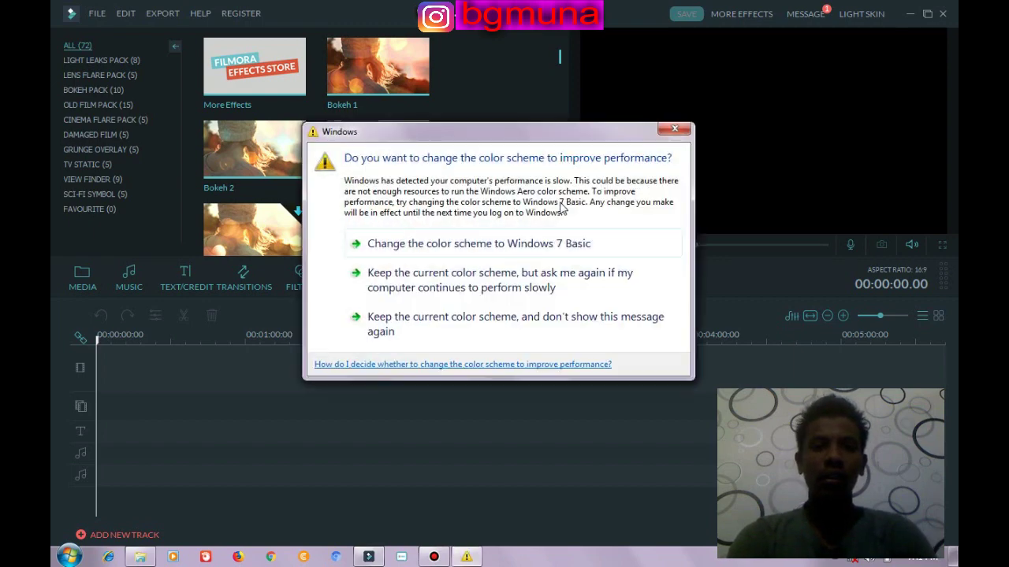
left_click(675, 130)
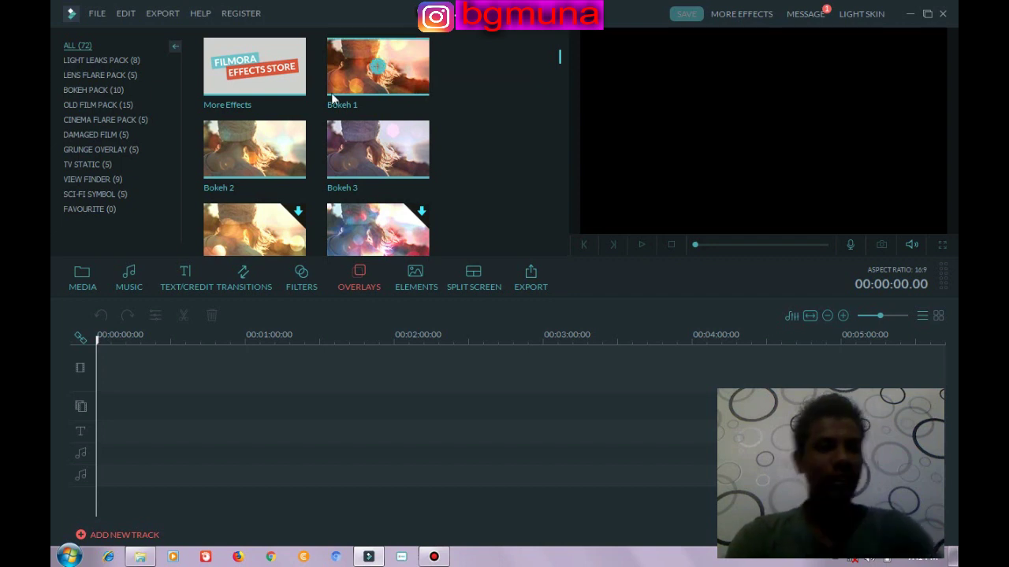
left_click(120, 140)
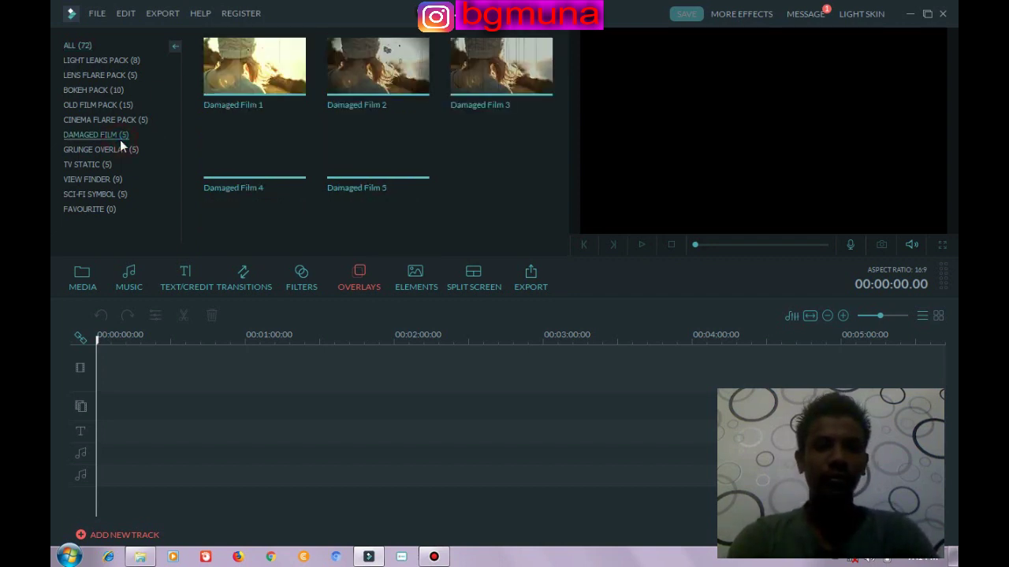
left_click(109, 120)
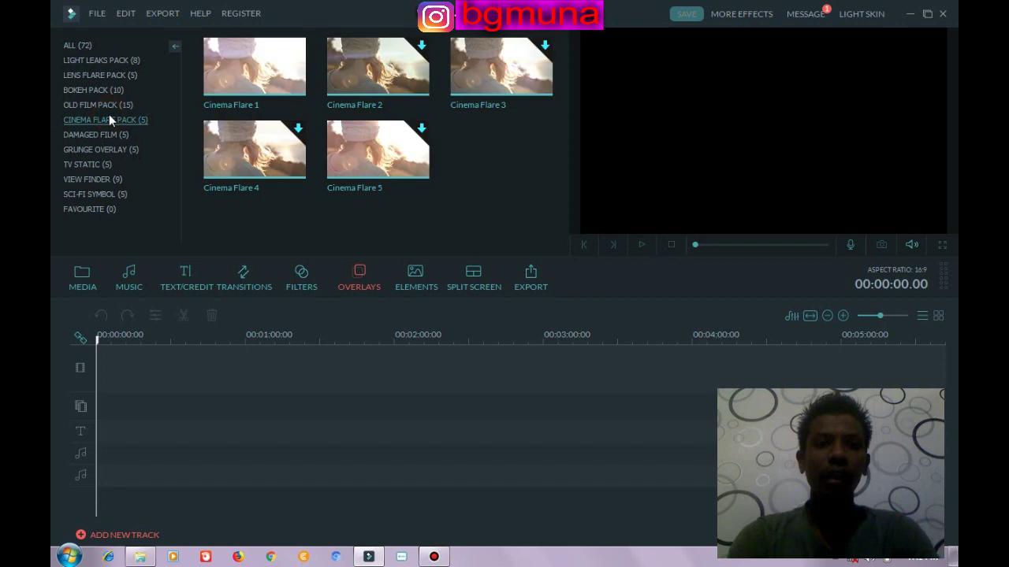
left_click(103, 101)
left_click(100, 90)
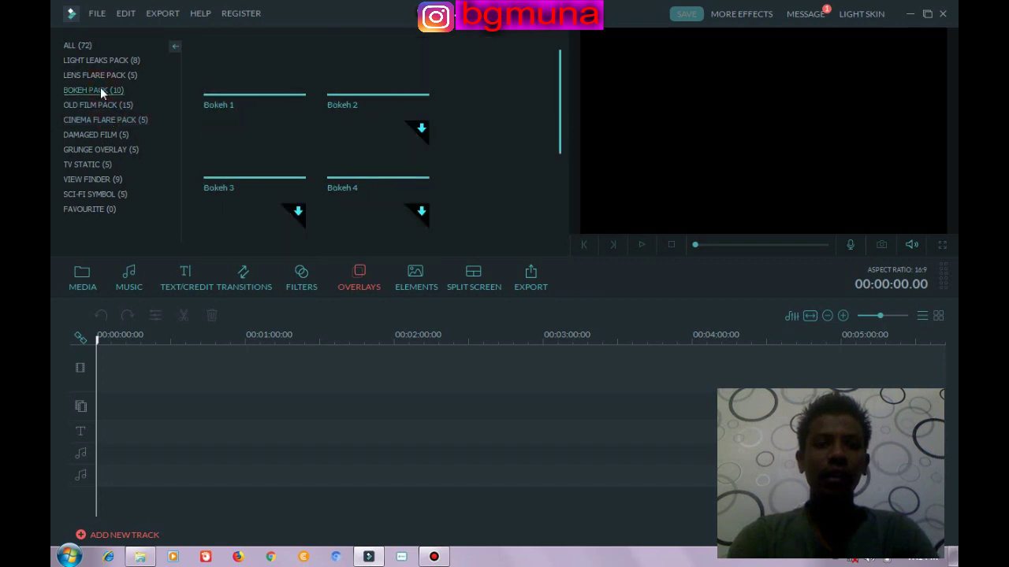
left_click(101, 75)
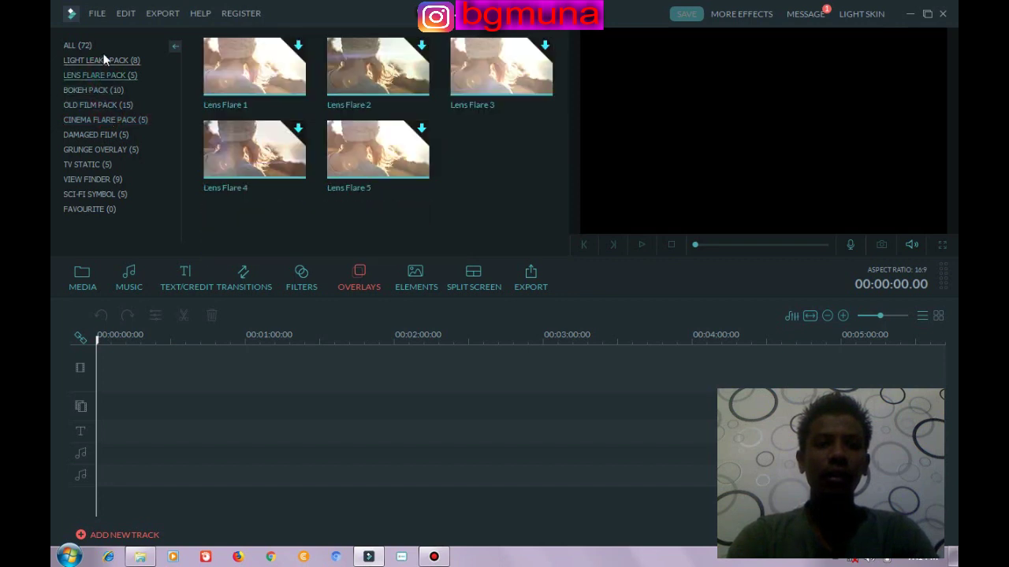
left_click(104, 60)
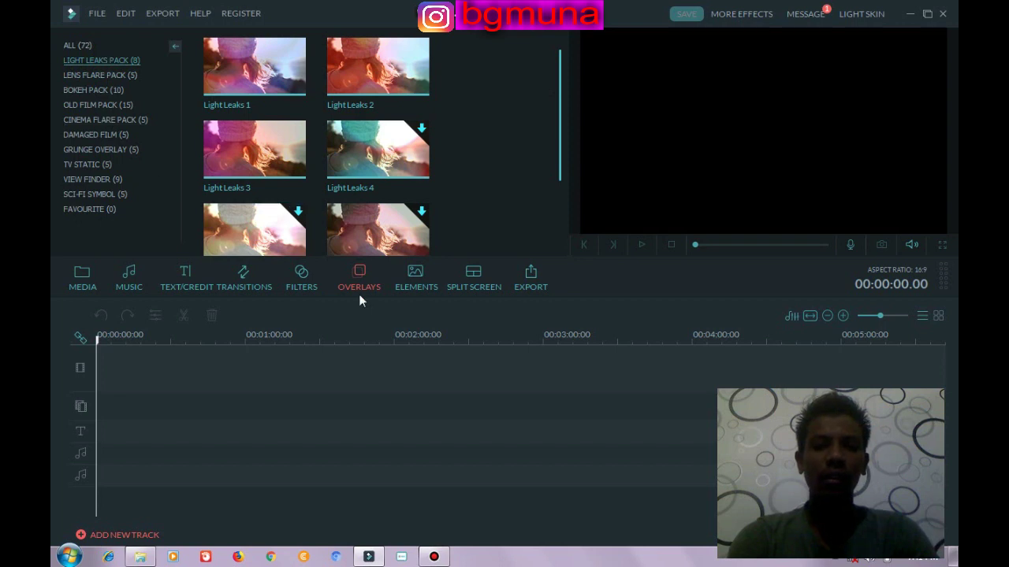
left_click(403, 284)
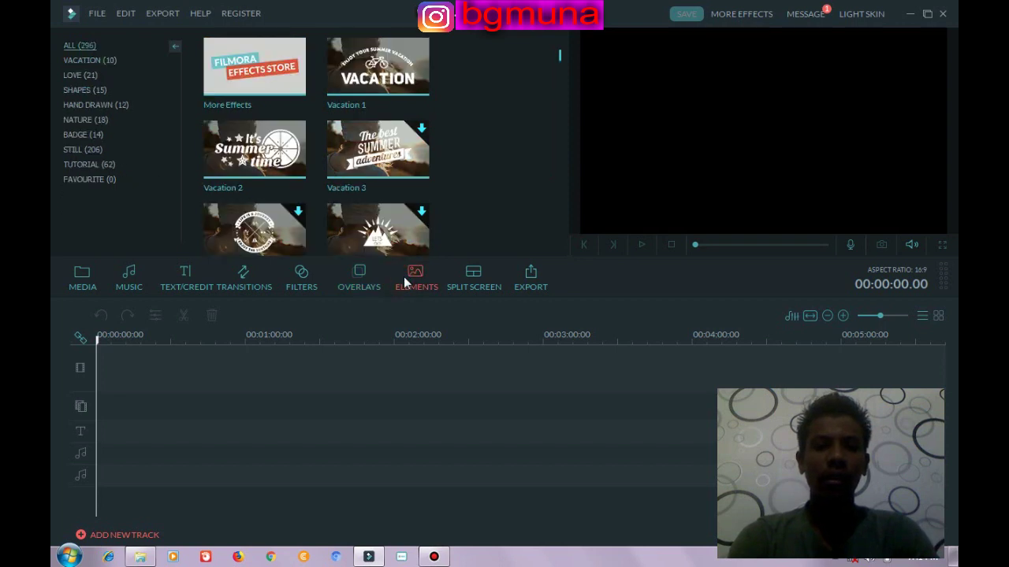
Step: Preview the Particle 1 filter and add it to the project at the start of the timeline
left_click(300, 285)
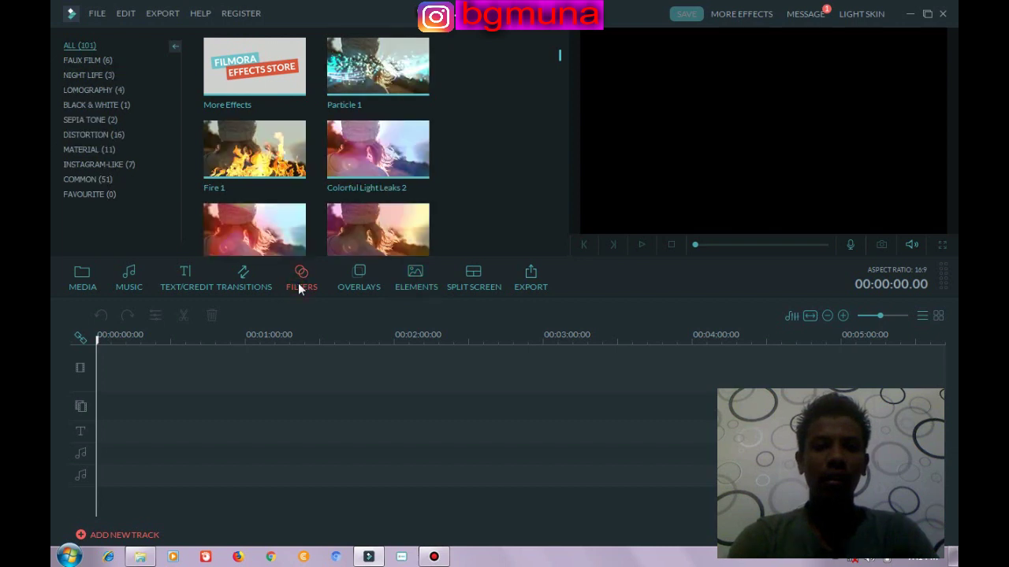
left_click(282, 161)
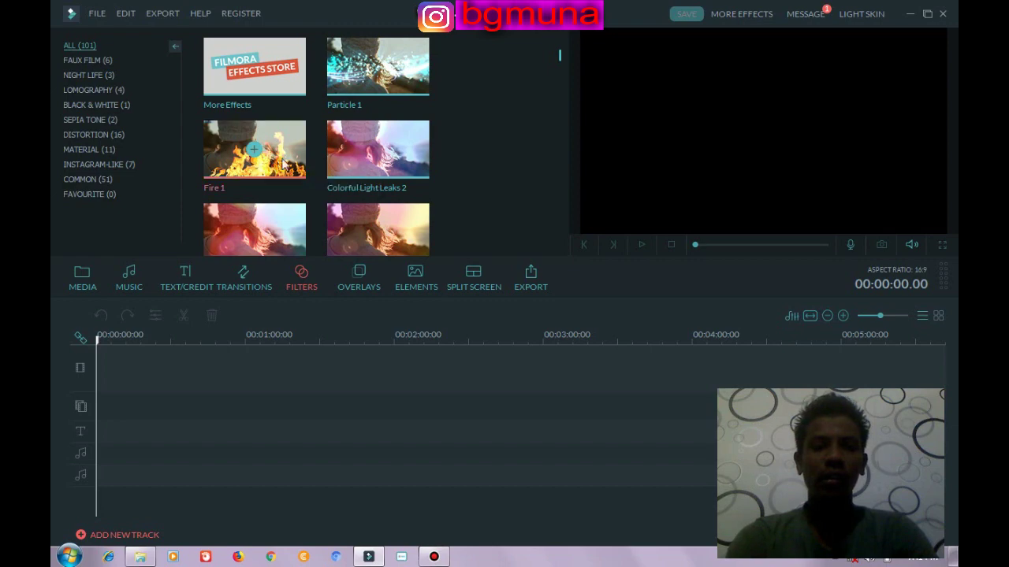
left_click(640, 245)
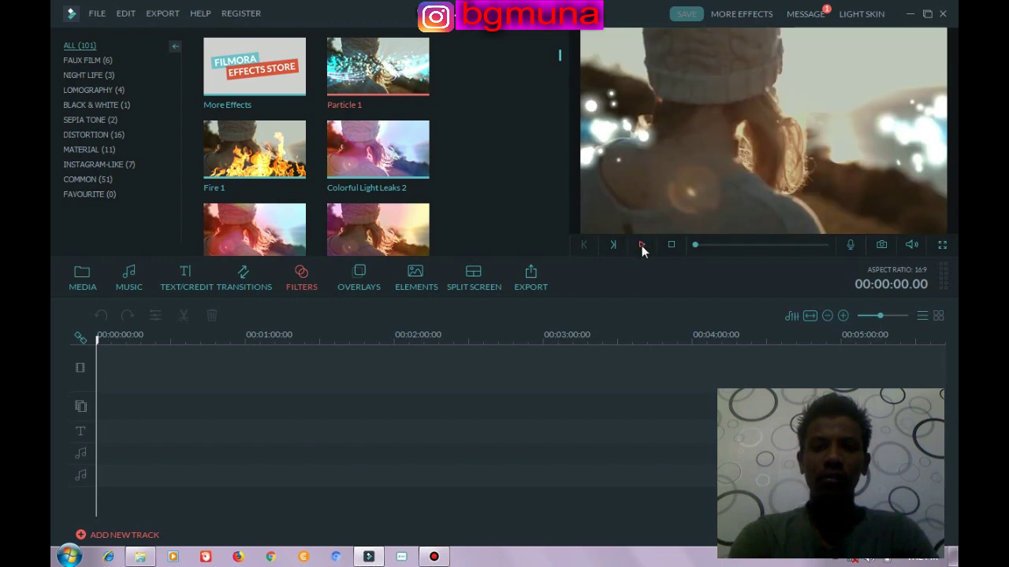
left_click(641, 245)
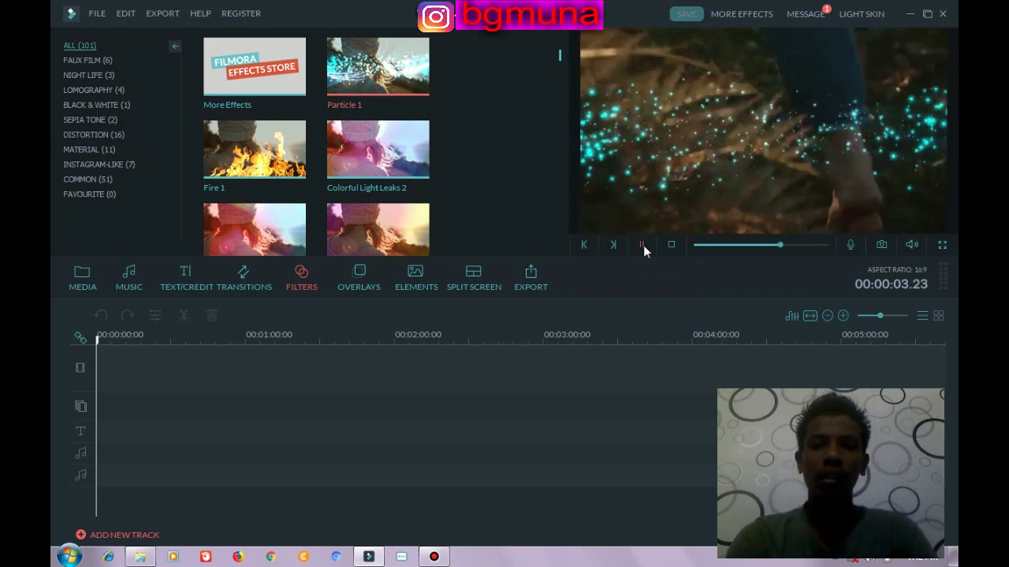
left_click(376, 69)
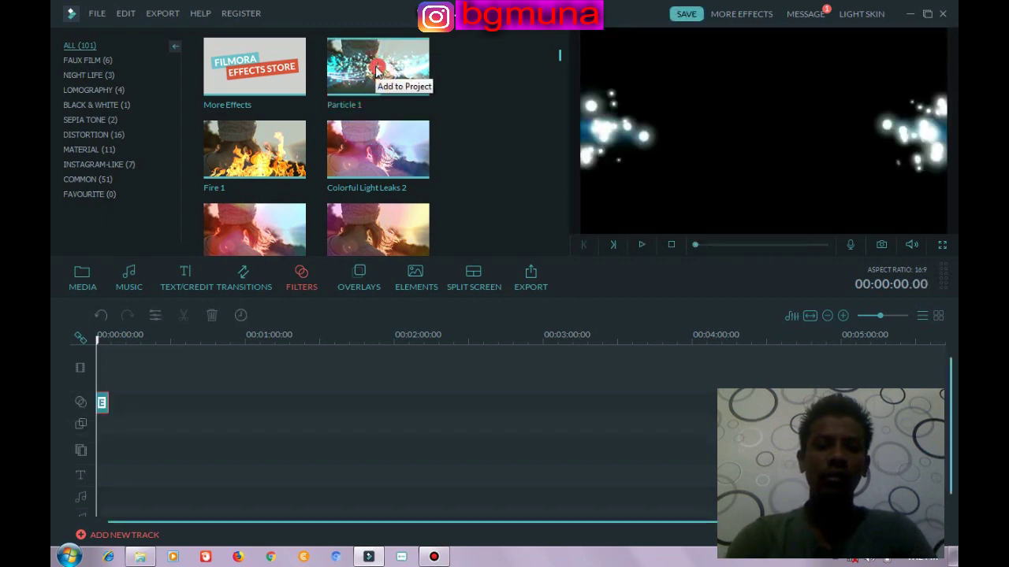
Step: Inspect the alpha setting of the Particle 1 filter on the timeline and close it without changes
left_click(103, 404)
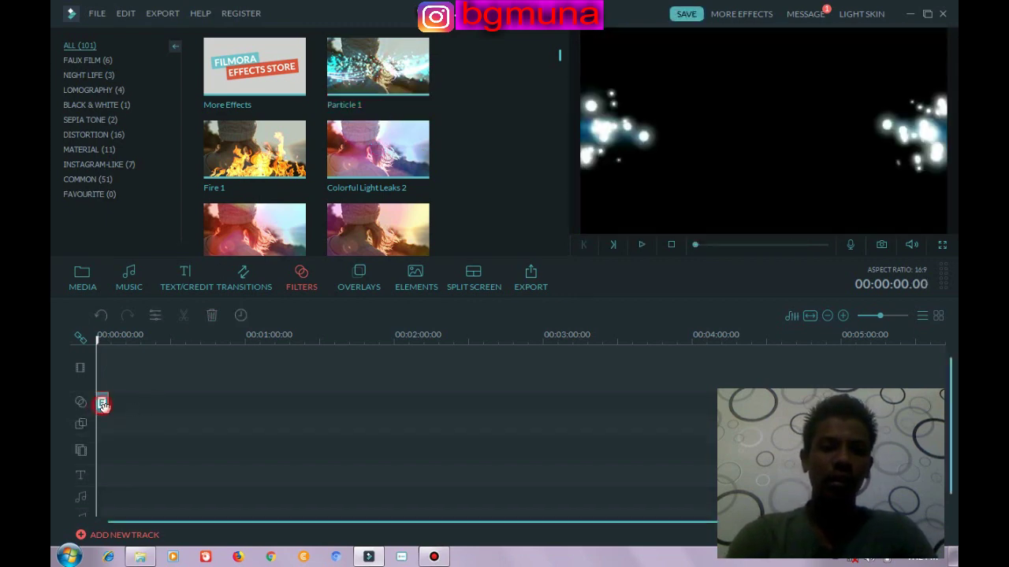
double_click(103, 405)
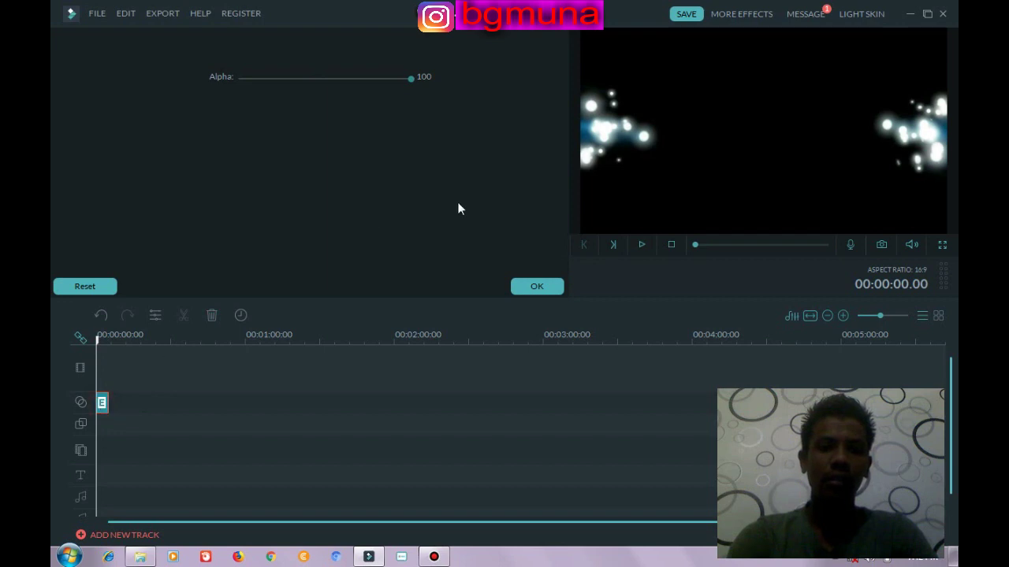
left_click(526, 286)
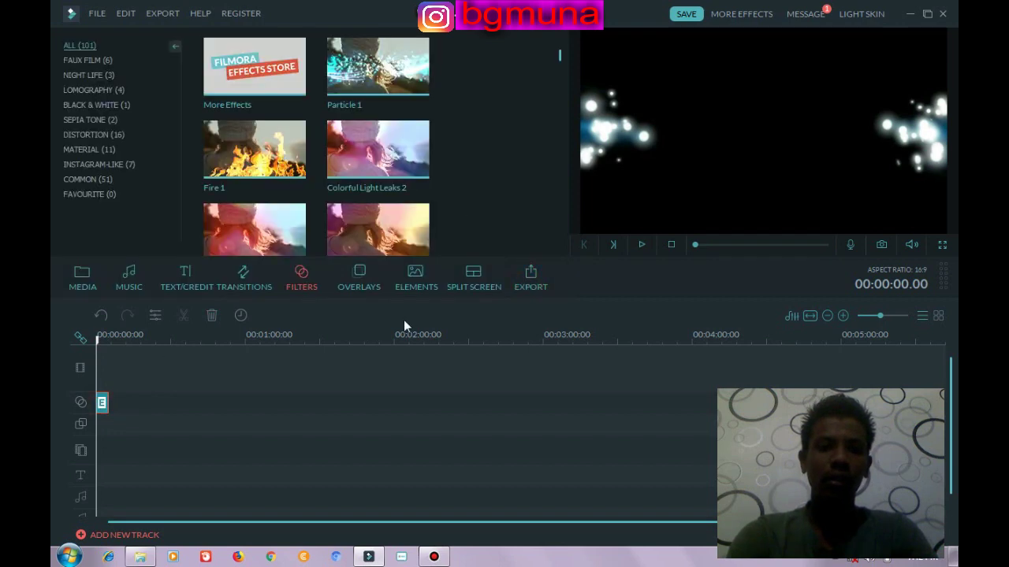
Step: Add the Pixie Dust title from the Common text category to the project and play the preview
left_click(192, 285)
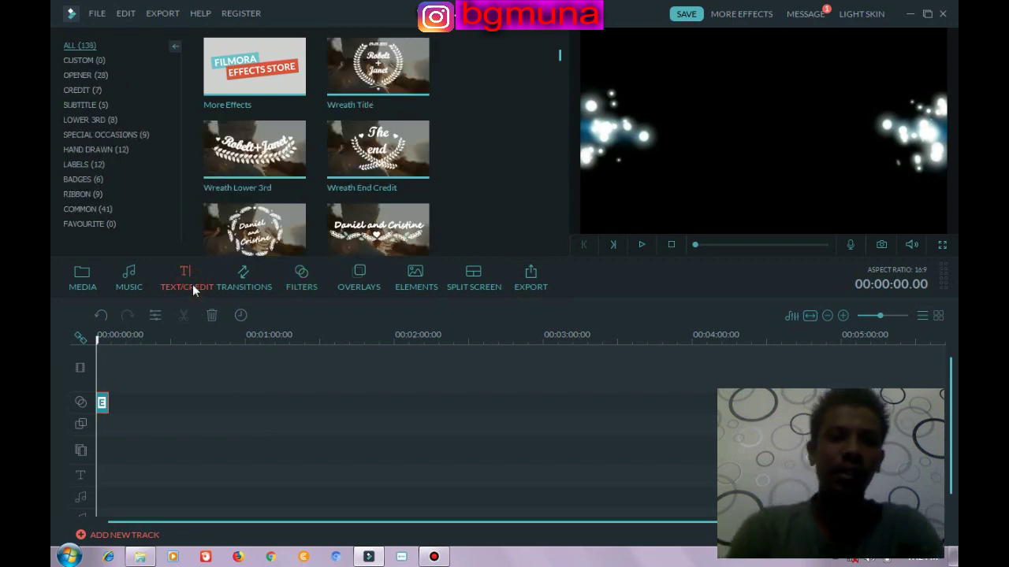
left_click(106, 211)
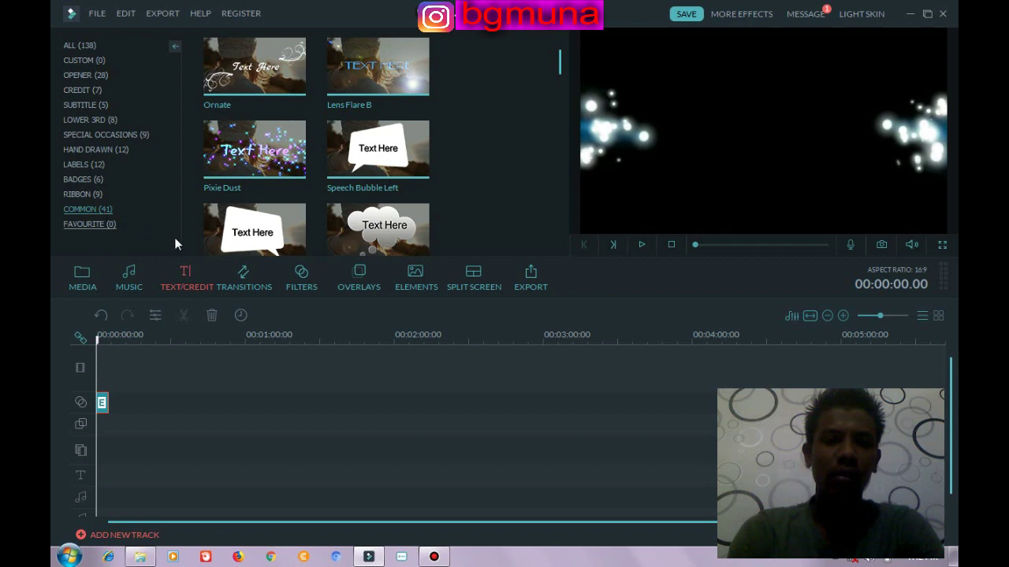
left_click(254, 152)
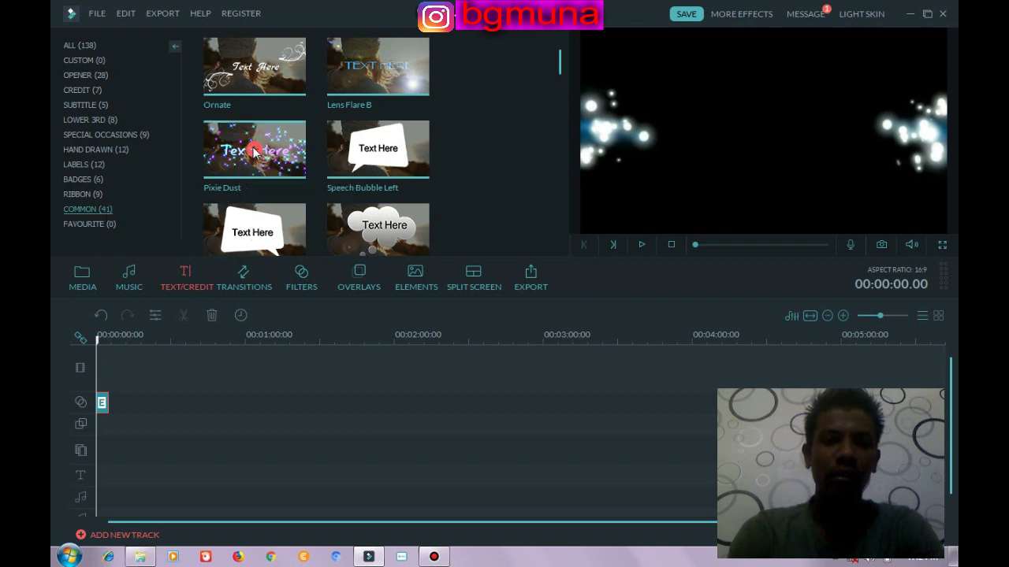
left_click(254, 151)
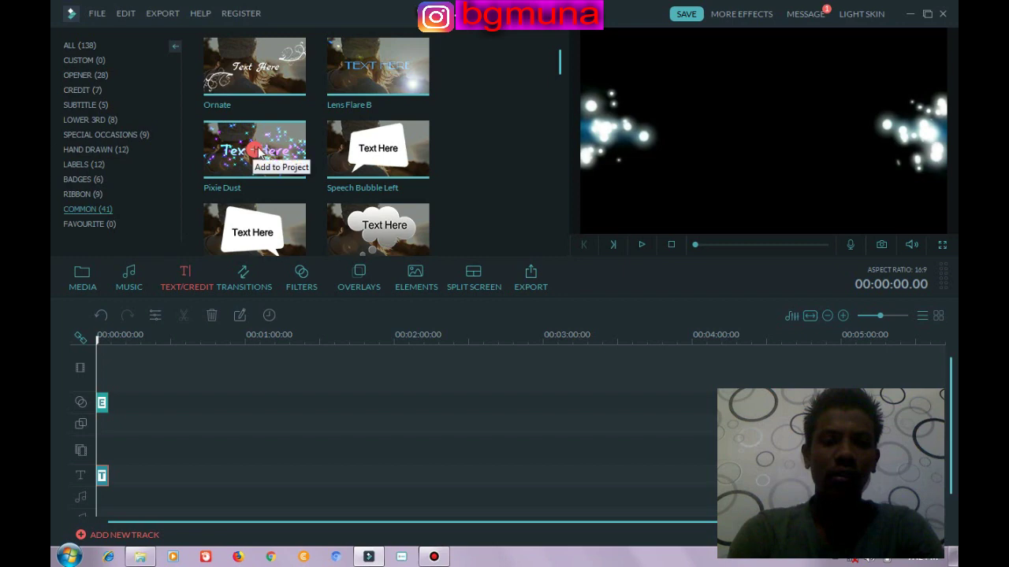
left_click(639, 244)
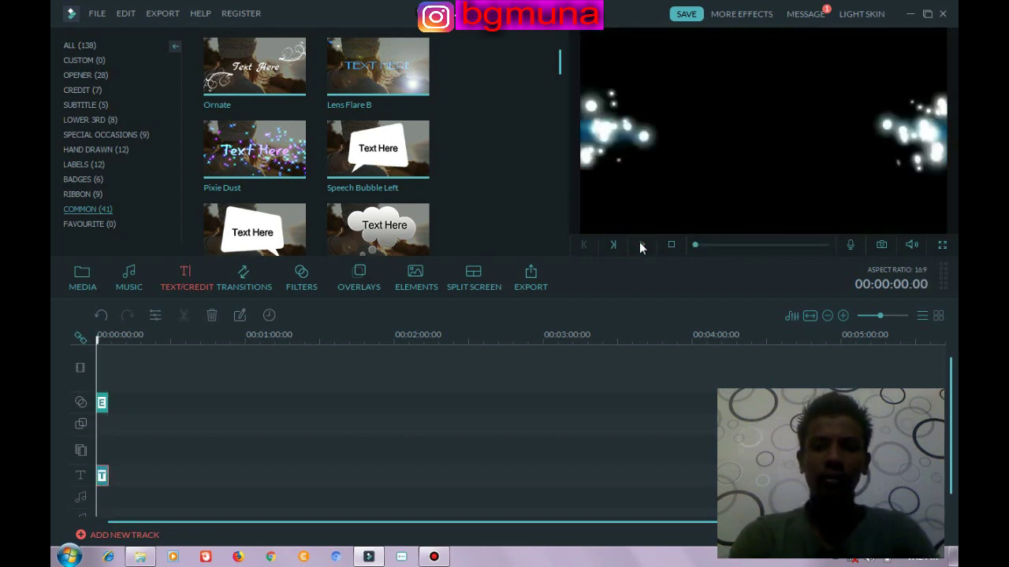
left_click(639, 244)
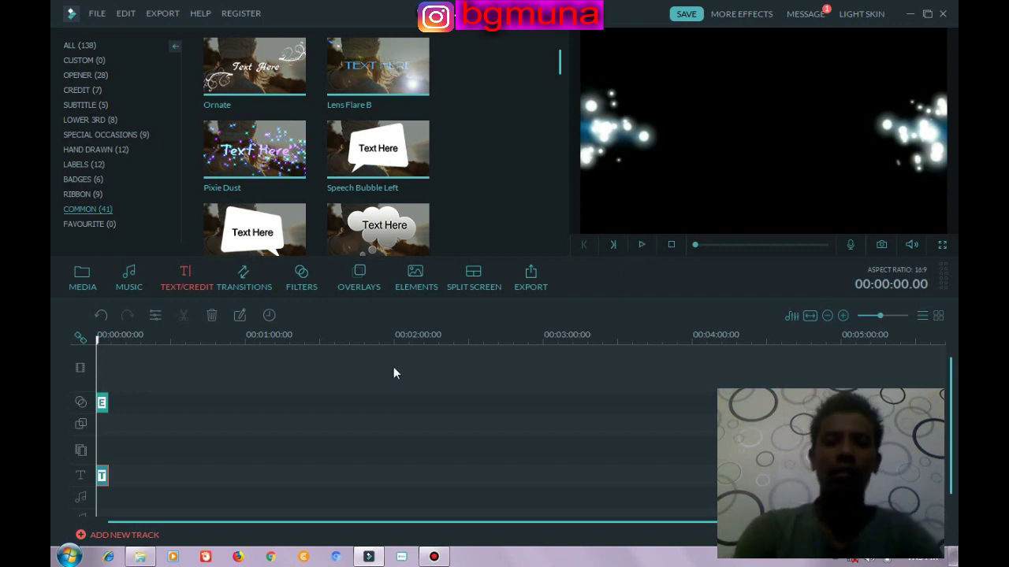
Step: Open the Pixie Dust title on the timeline for editing and replace its placeholder text with "Selamat Datang"
left_click(108, 482)
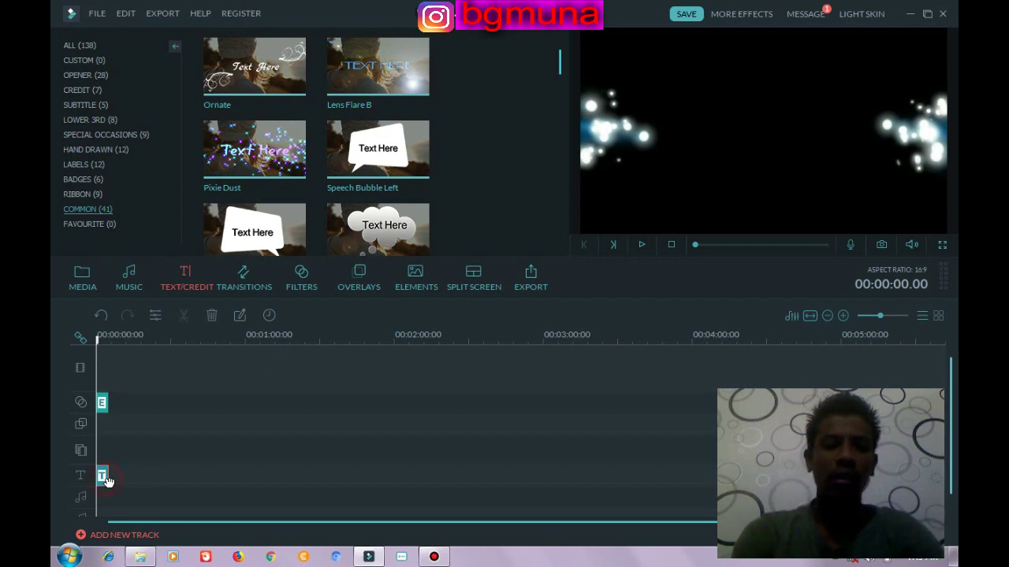
double_click(102, 477)
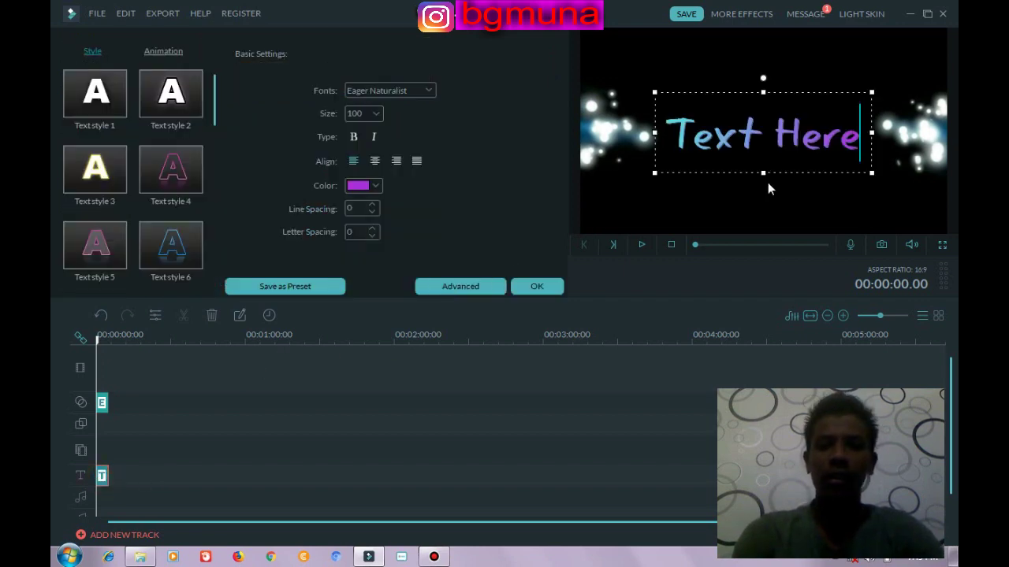
left_click(775, 135)
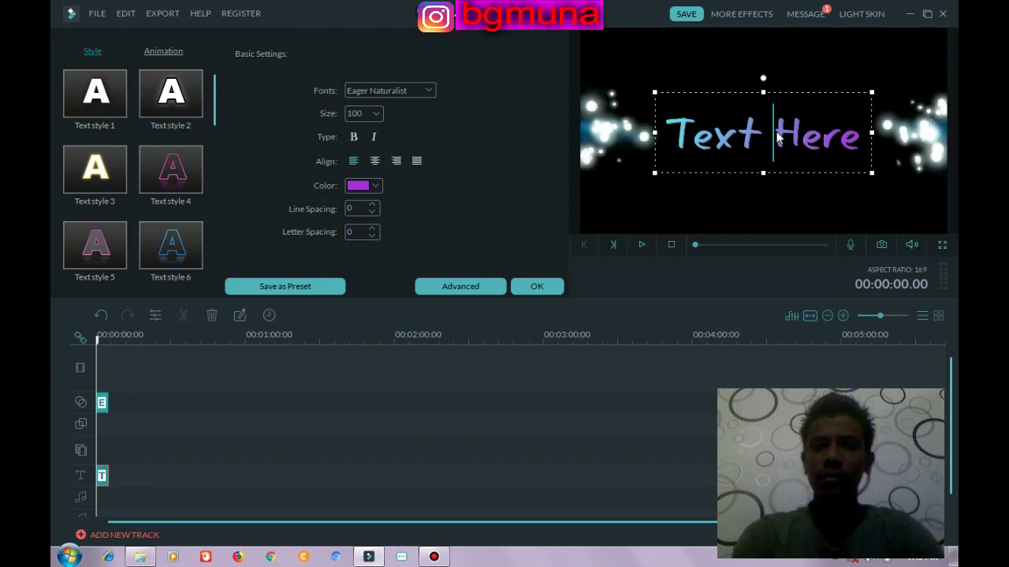
key("Right")
key("Right")
key("Right")
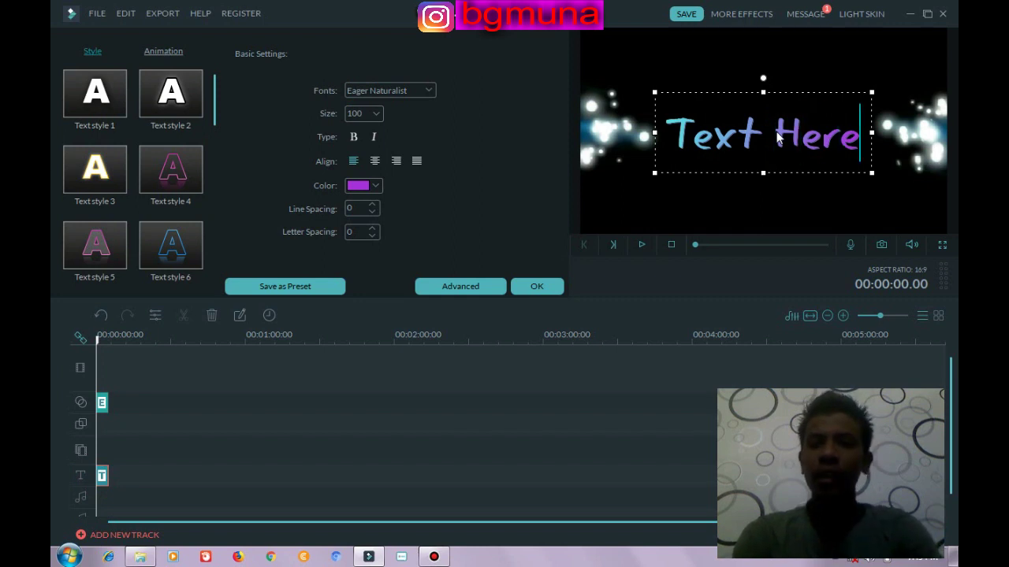
key("BackSpace")
key("BackSpace")
key("BackSpace")
key("BackSpace")
key("BackSpace")
key("BackSpace")
key("BackSpace")
key("BackSpace")
key("BackSpace")
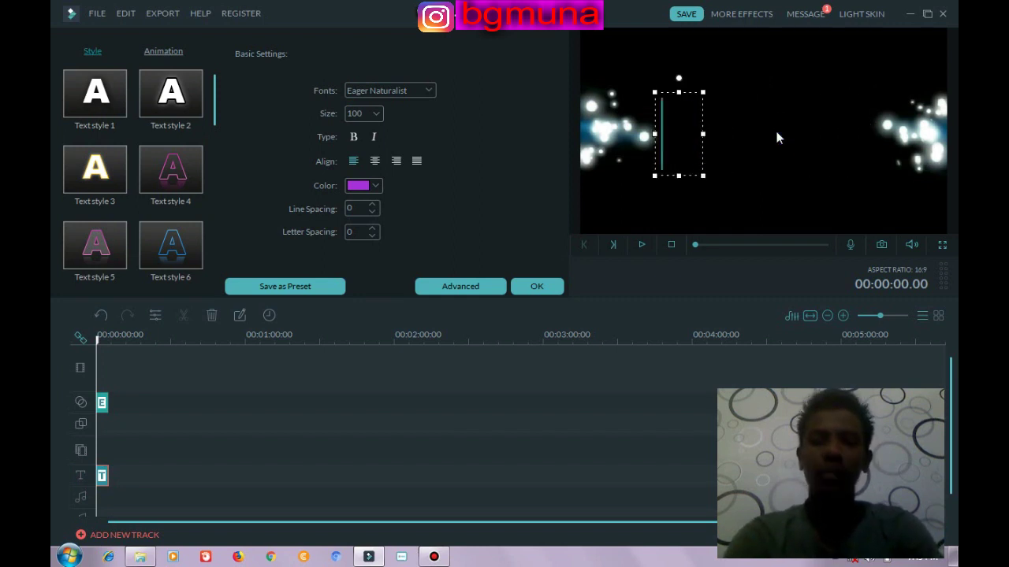
type("Se")
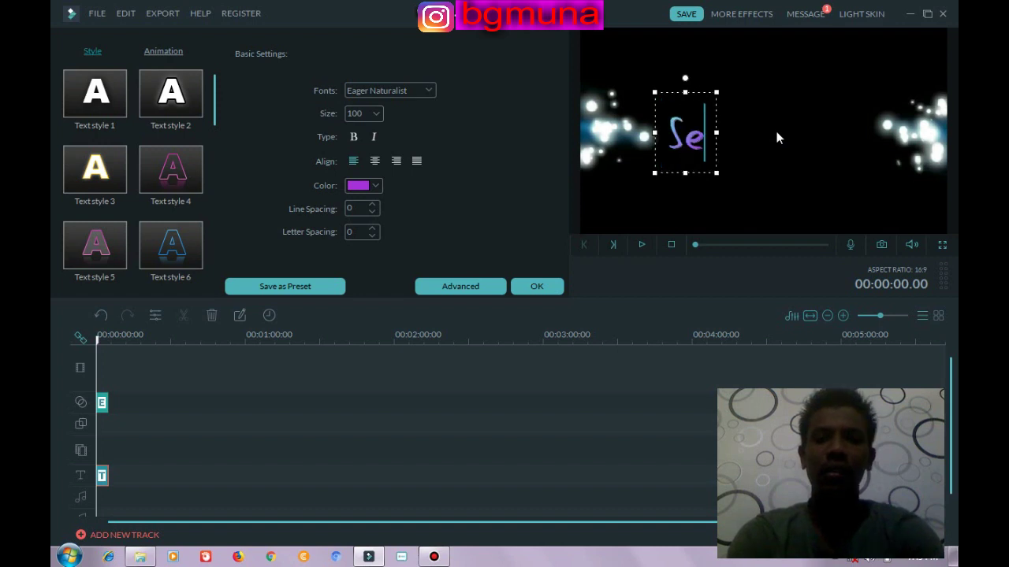
type("lamat")
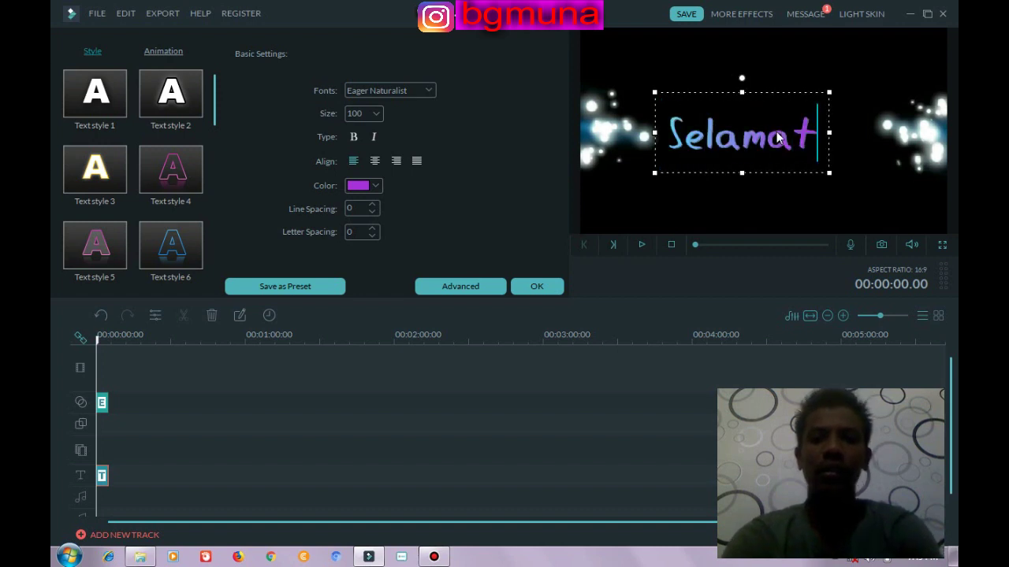
type(" Datang")
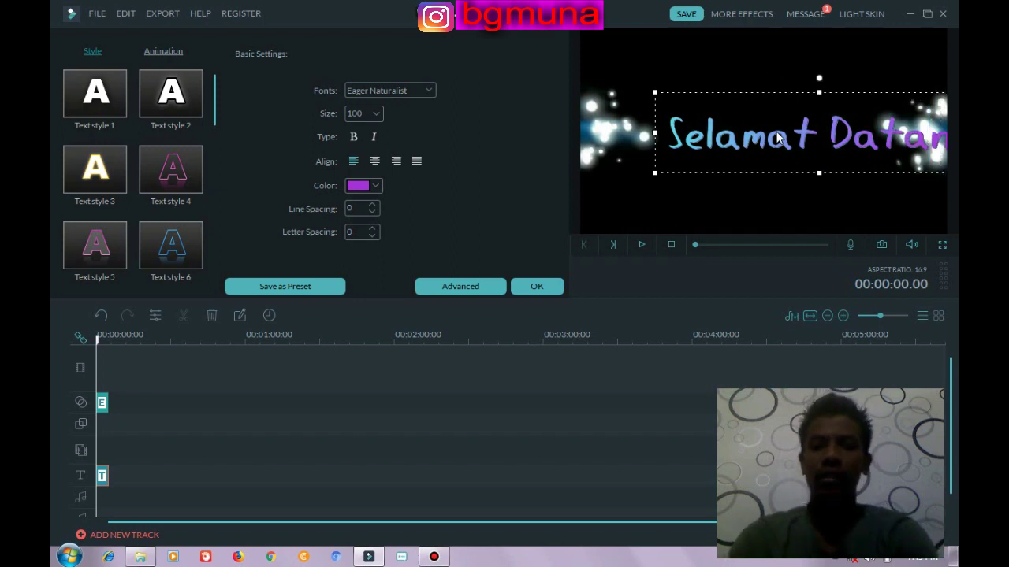
Step: Add a second line reading "di Channel BGMUNA" to the title text
key("Return")
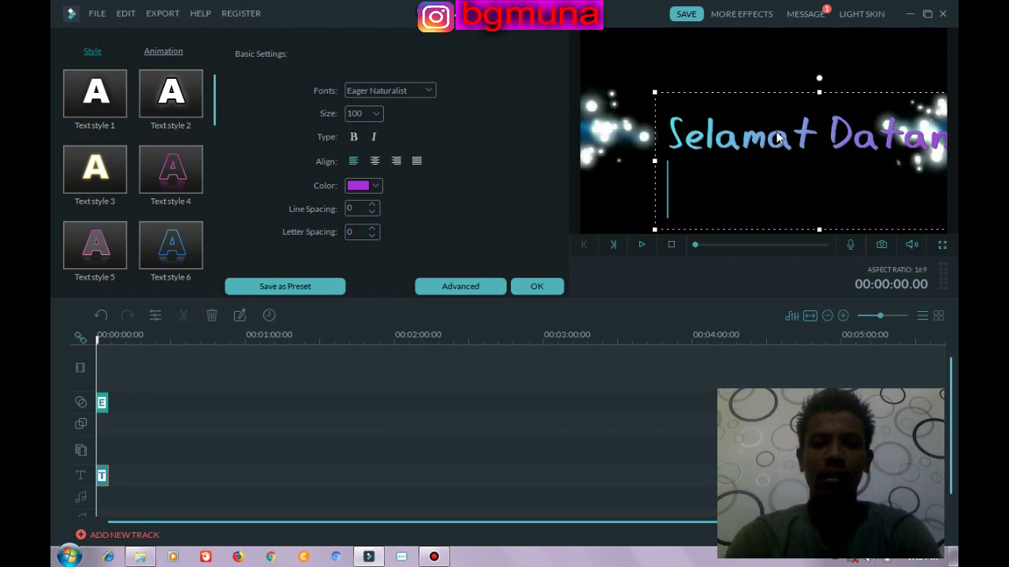
type("di")
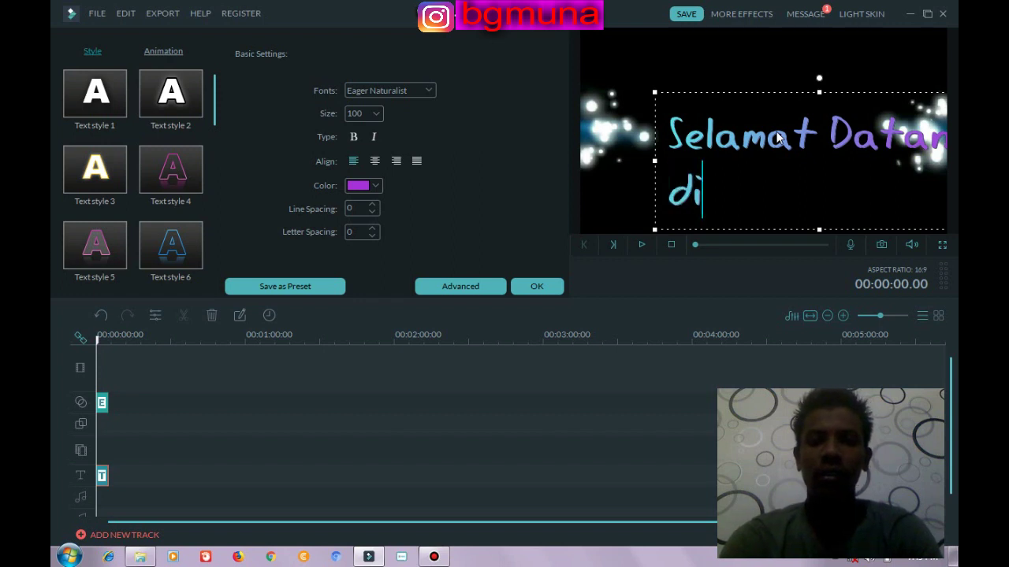
key("BackSpace")
key("BackSpace")
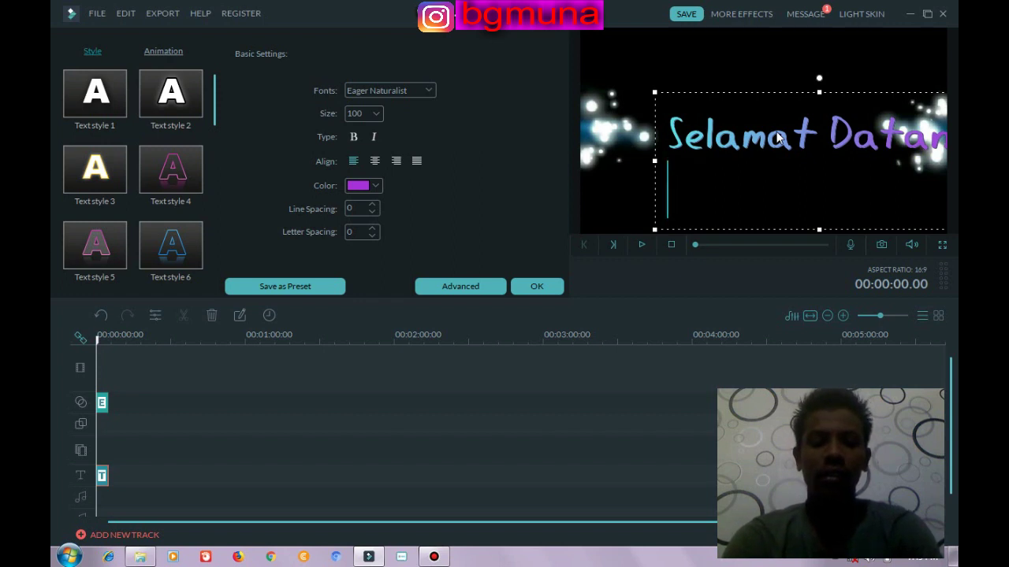
type("di Ch")
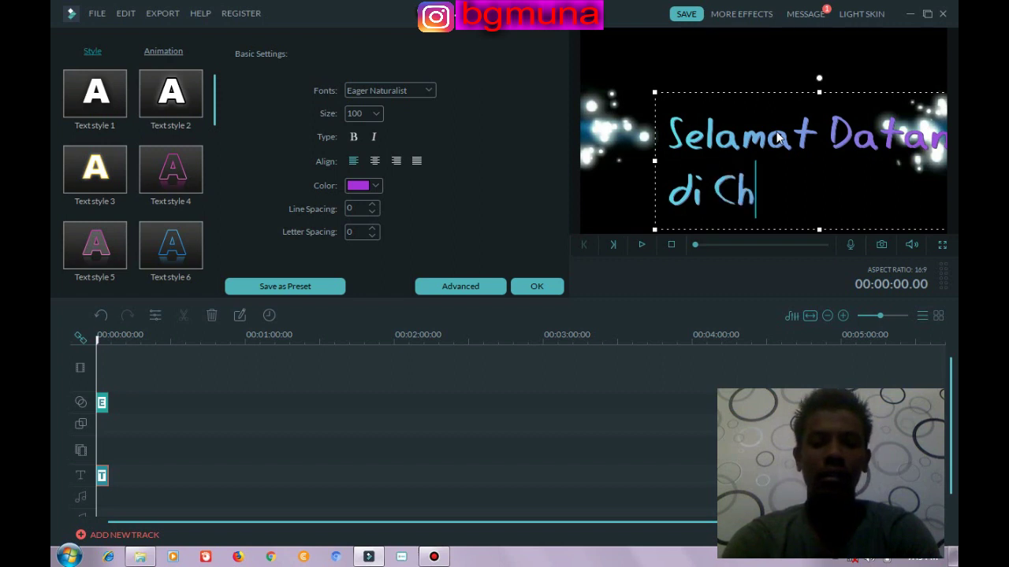
type("annel ")
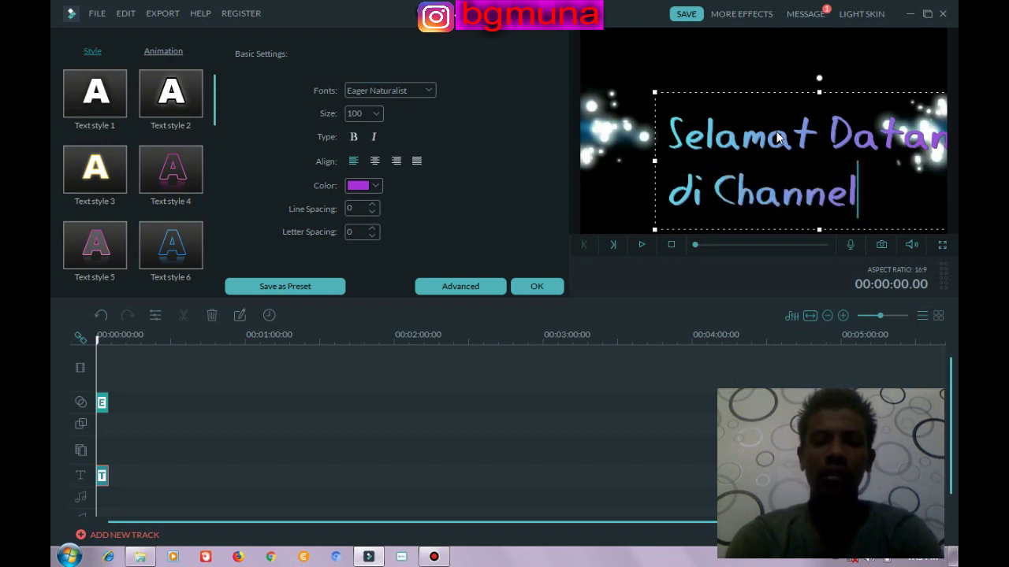
type("BG")
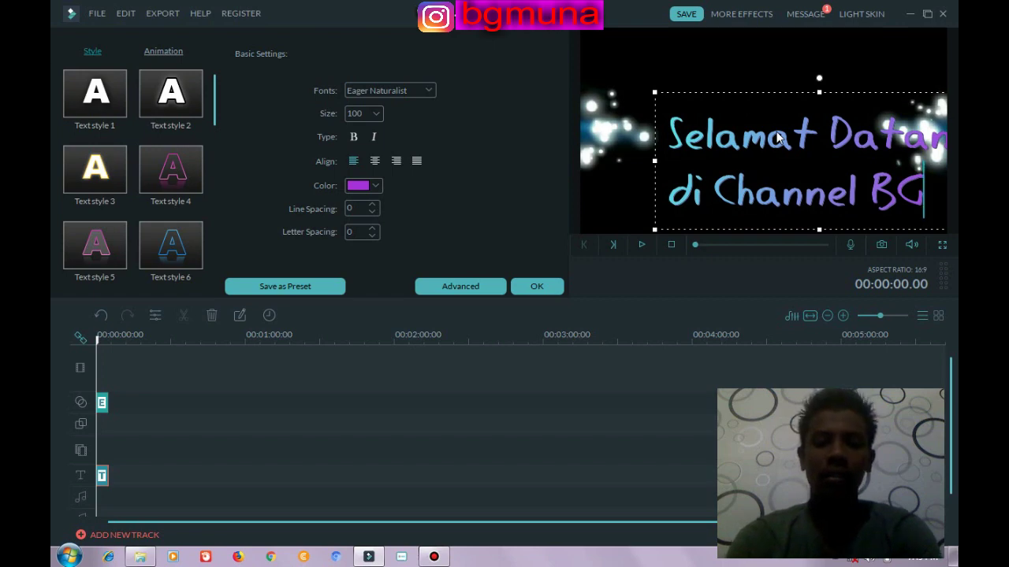
type("MUN")
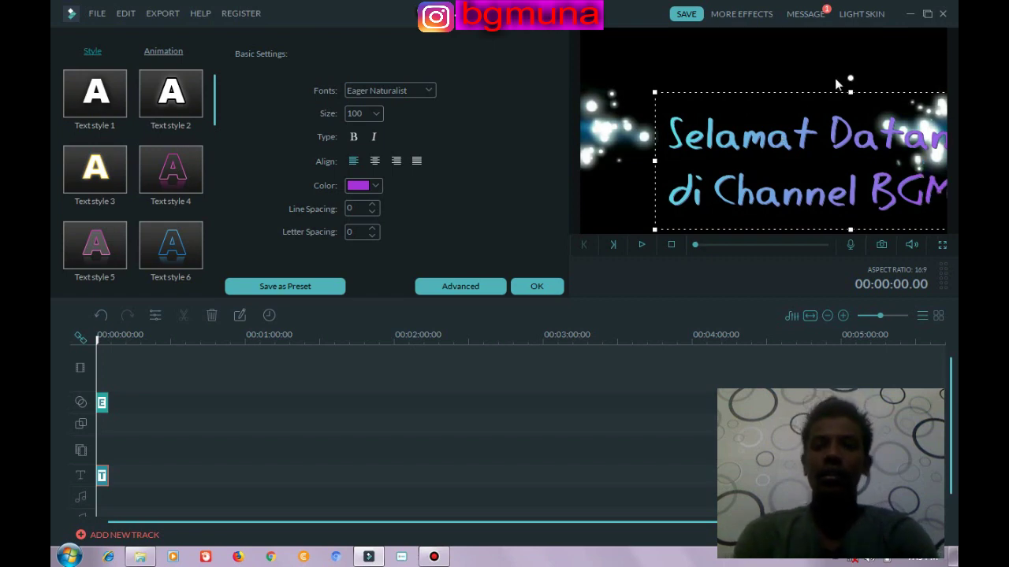
Step: Move the title box up and to the left in the preview frame and center-align its text
left_click(821, 90)
left_click_drag(820, 91, 763, 63)
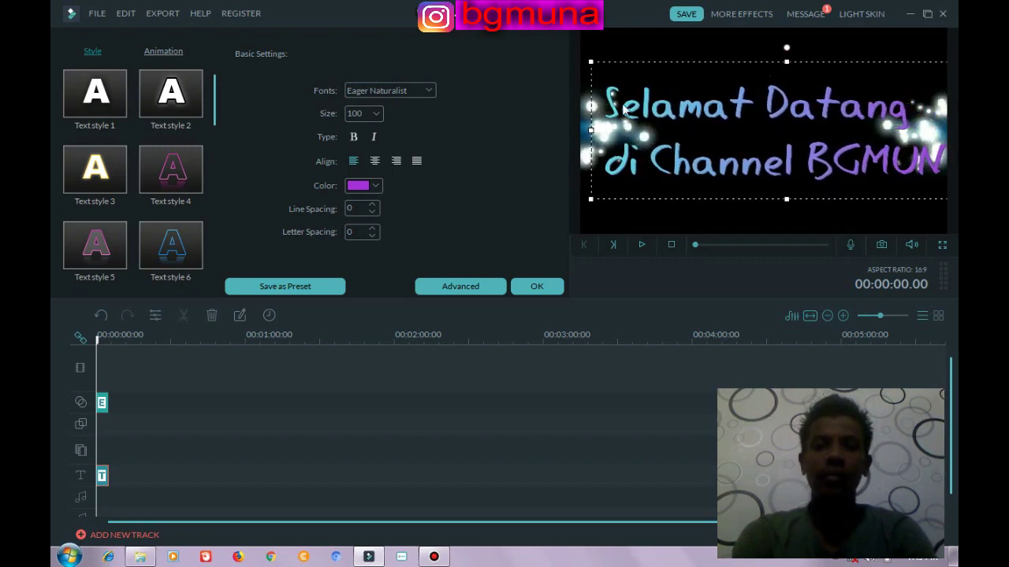
left_click(379, 162)
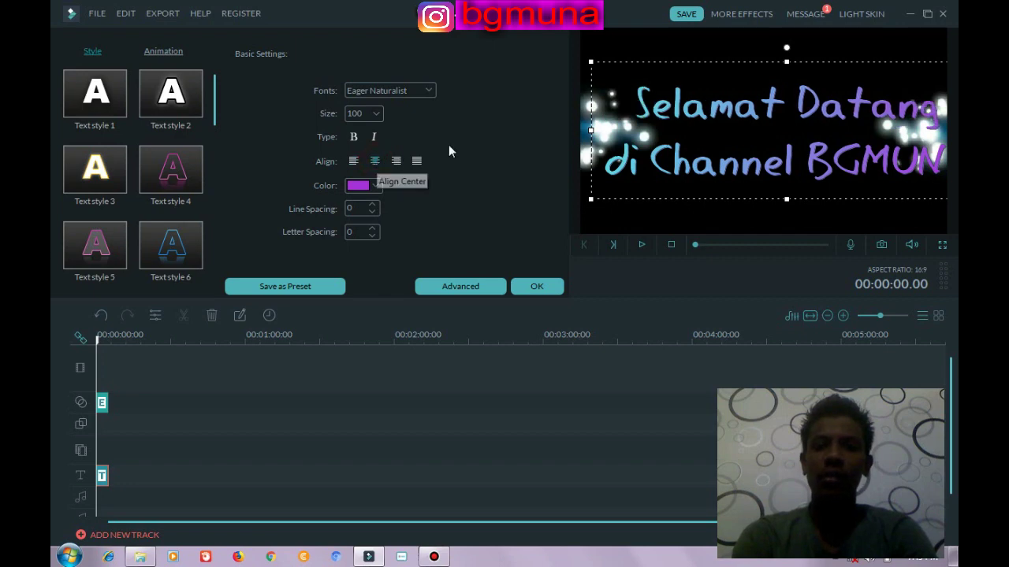
Step: Set the font size of the whole two-line title to 90
left_click(677, 135)
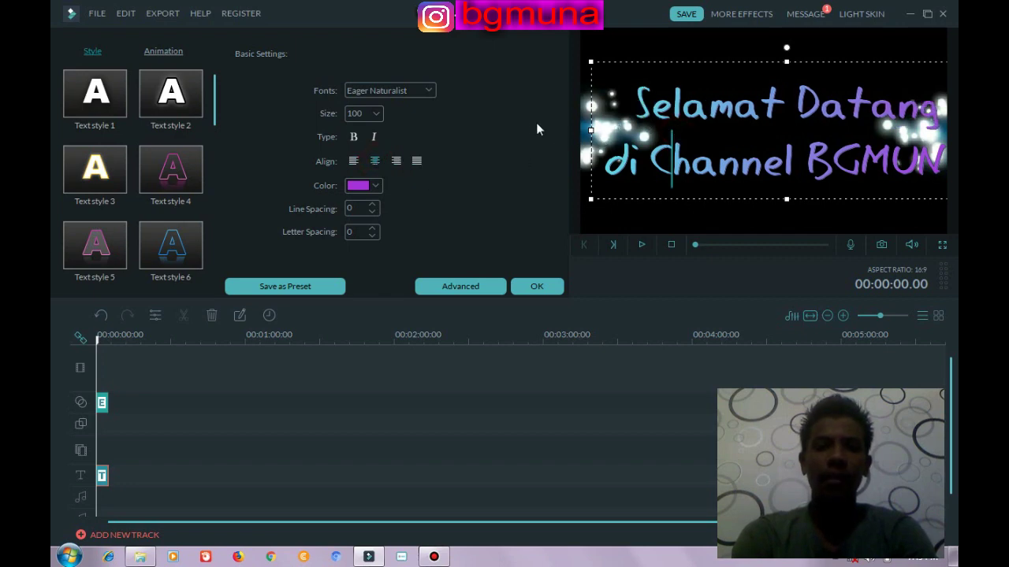
key("ctrl+a")
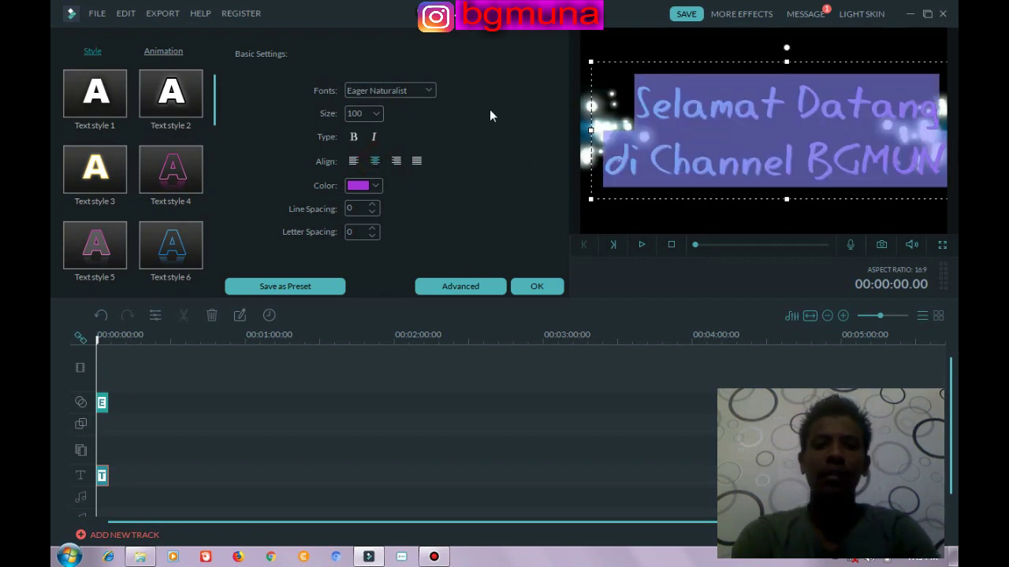
left_click(376, 115)
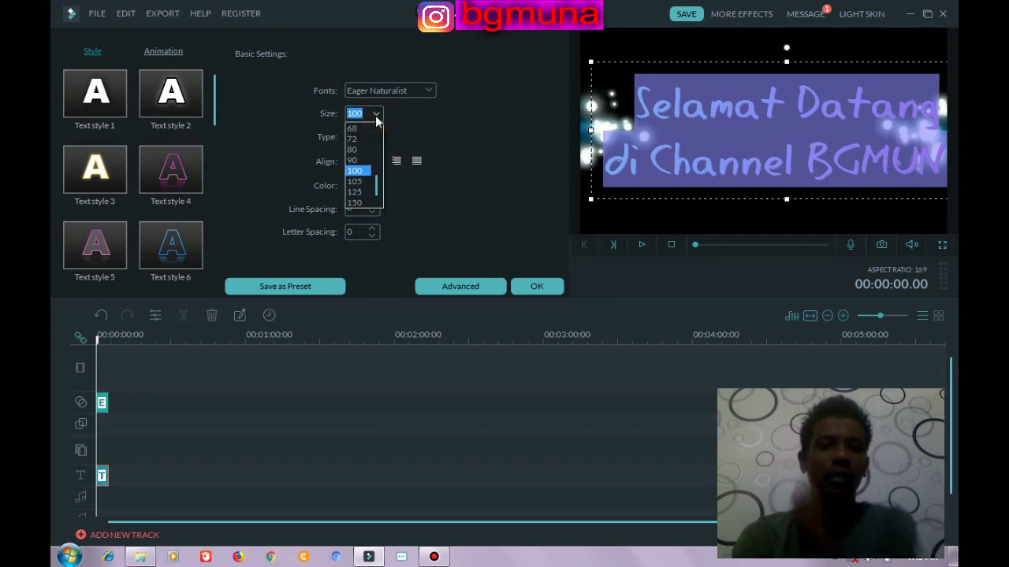
left_click(357, 151)
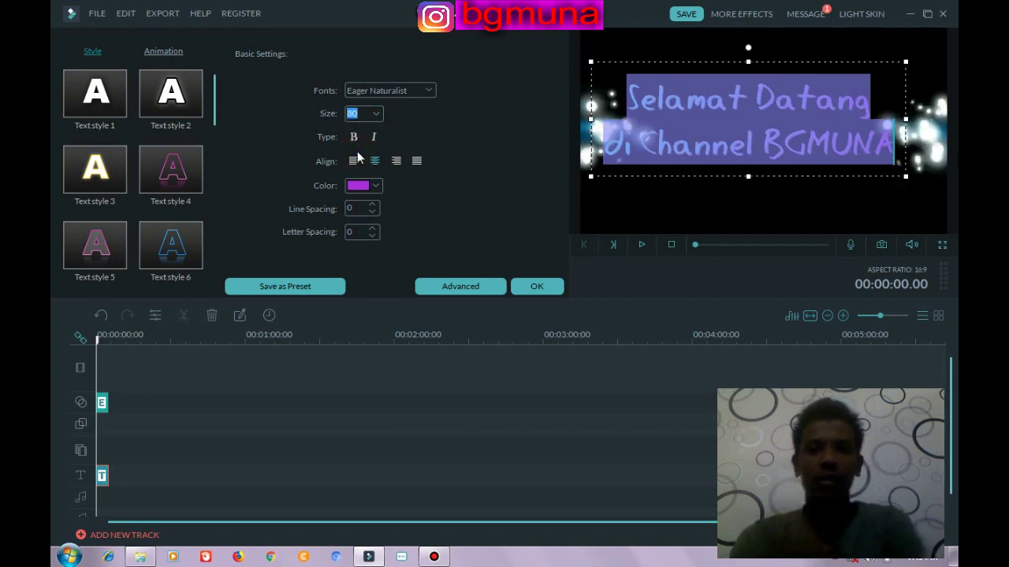
left_click(376, 116)
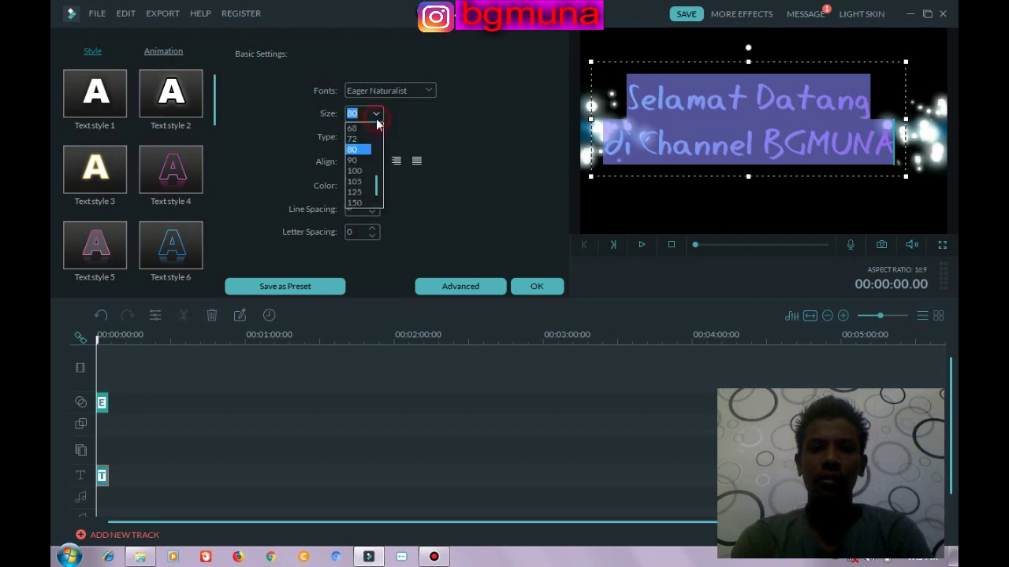
left_click(355, 160)
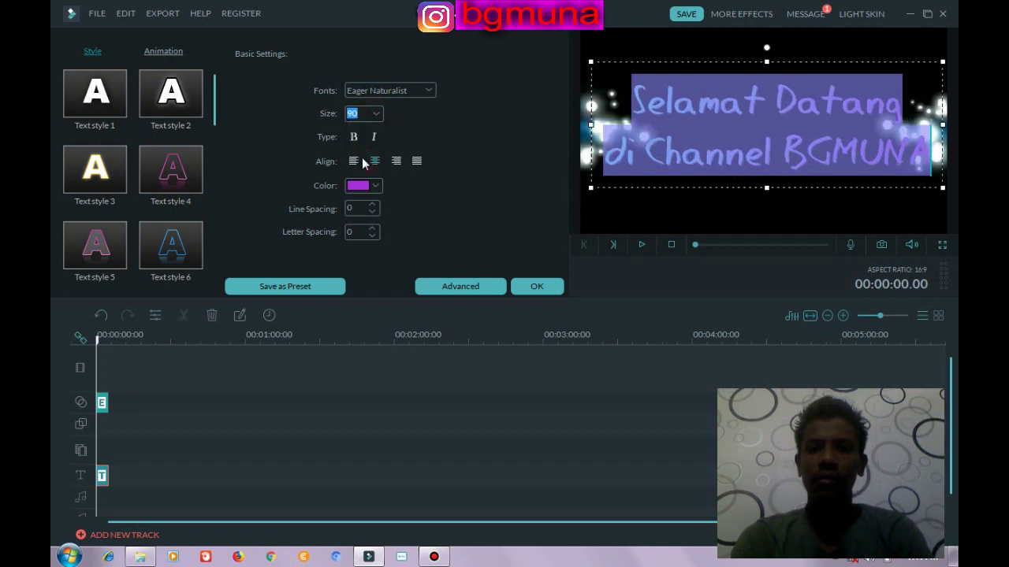
left_click(646, 181)
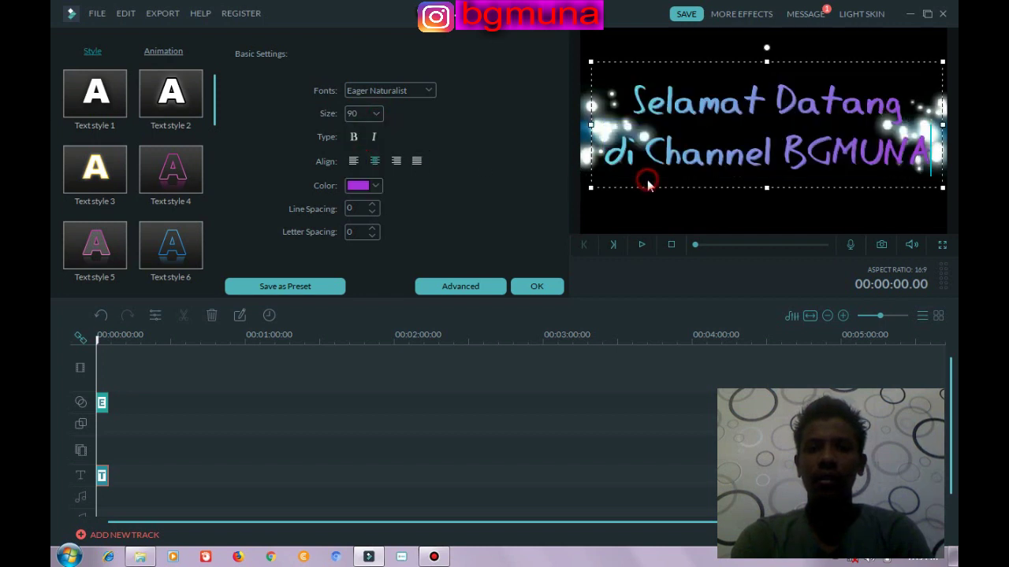
Step: Change the color of the whole title text to blue
left_click(717, 148)
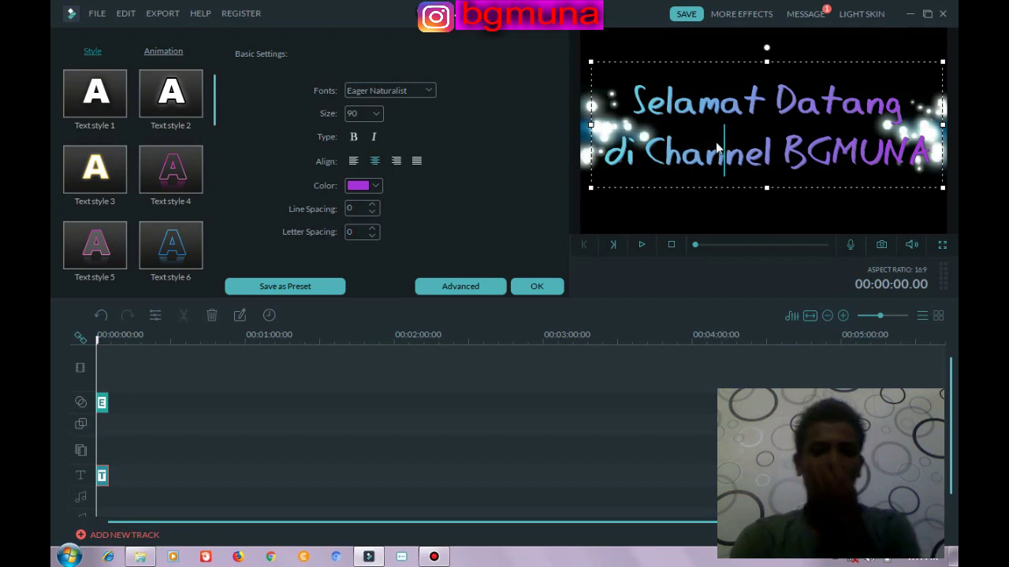
key("ctrl+a")
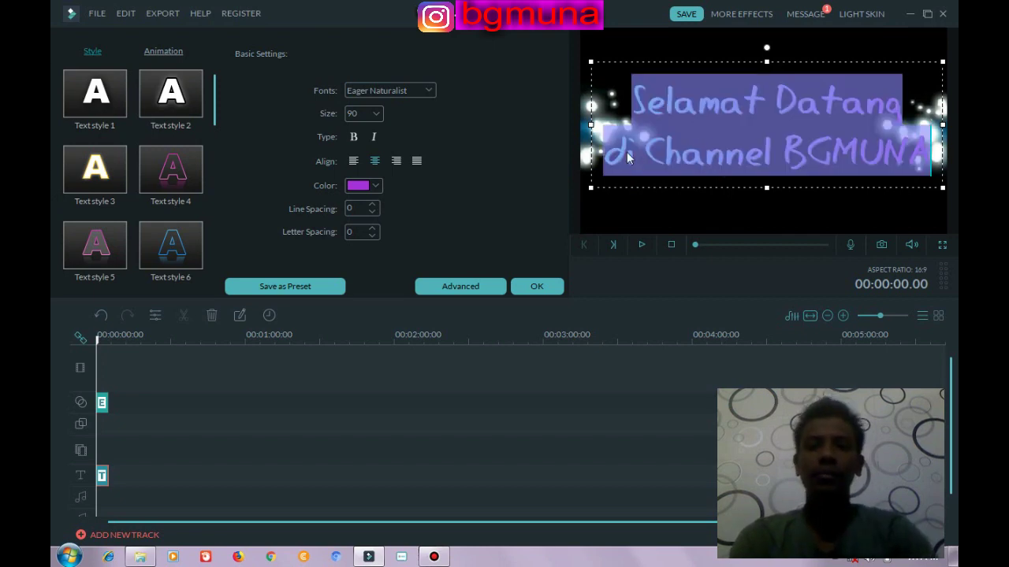
left_click(374, 186)
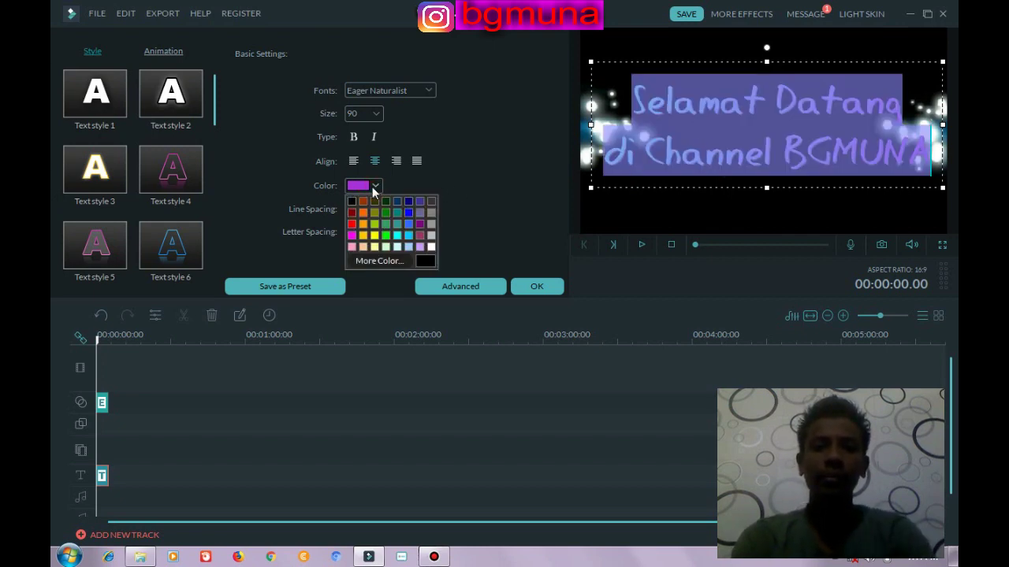
left_click(409, 214)
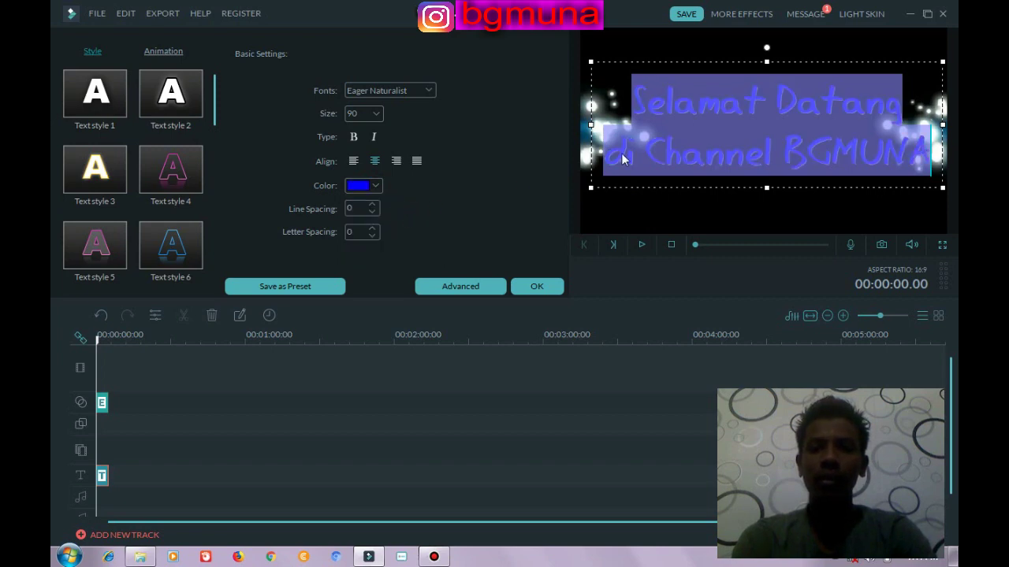
left_click(625, 187)
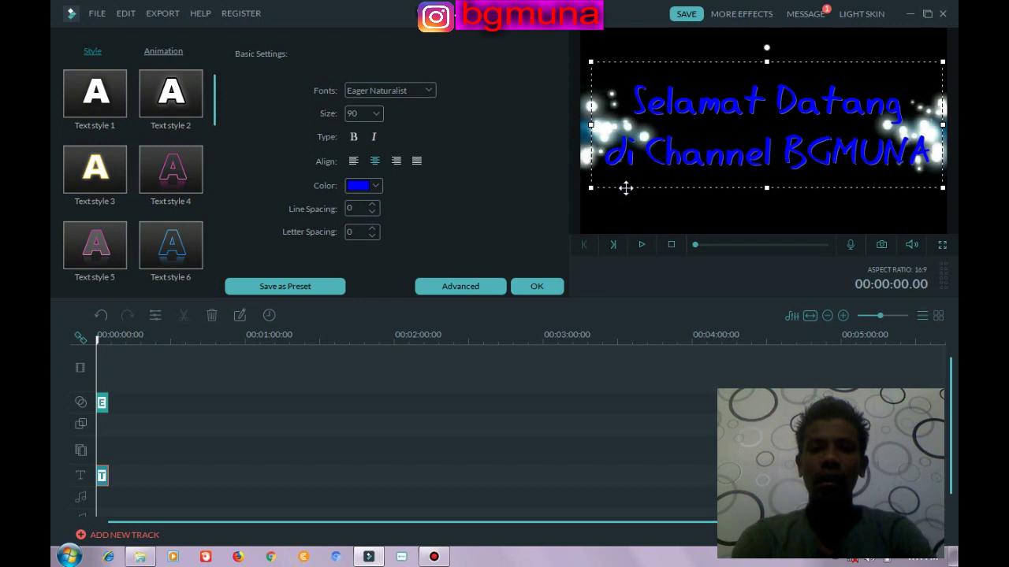
Step: Try the preset text styles 1 to 6 on the title one after another, ending with Text style 6
left_click(174, 177)
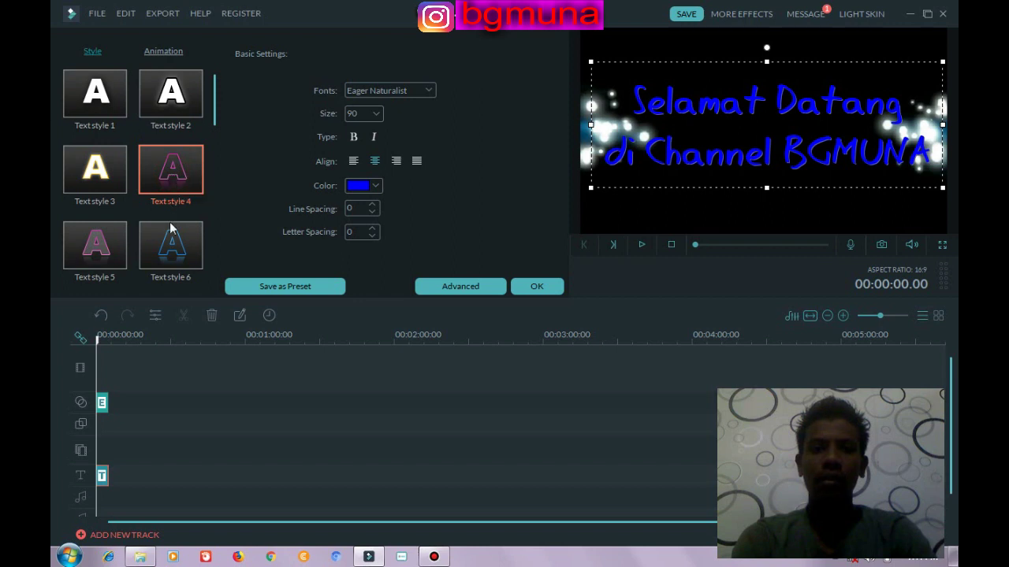
double_click(174, 242)
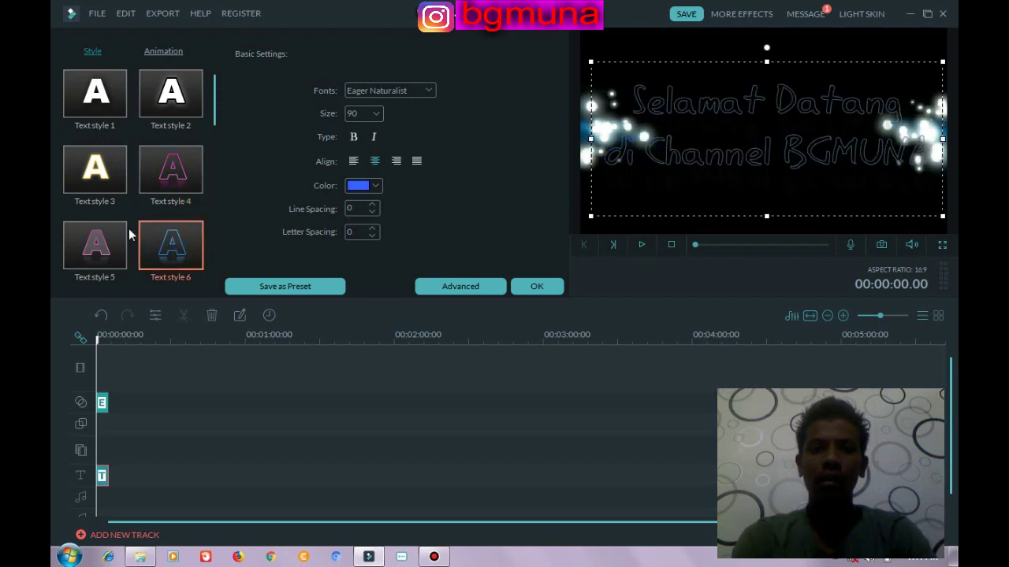
left_click(107, 244)
left_click(107, 245)
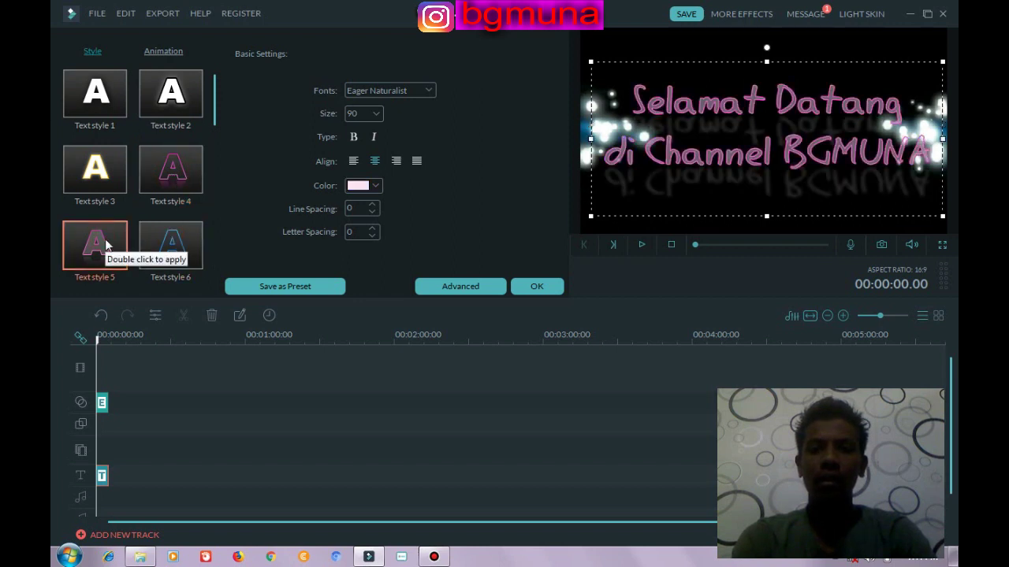
double_click(111, 178)
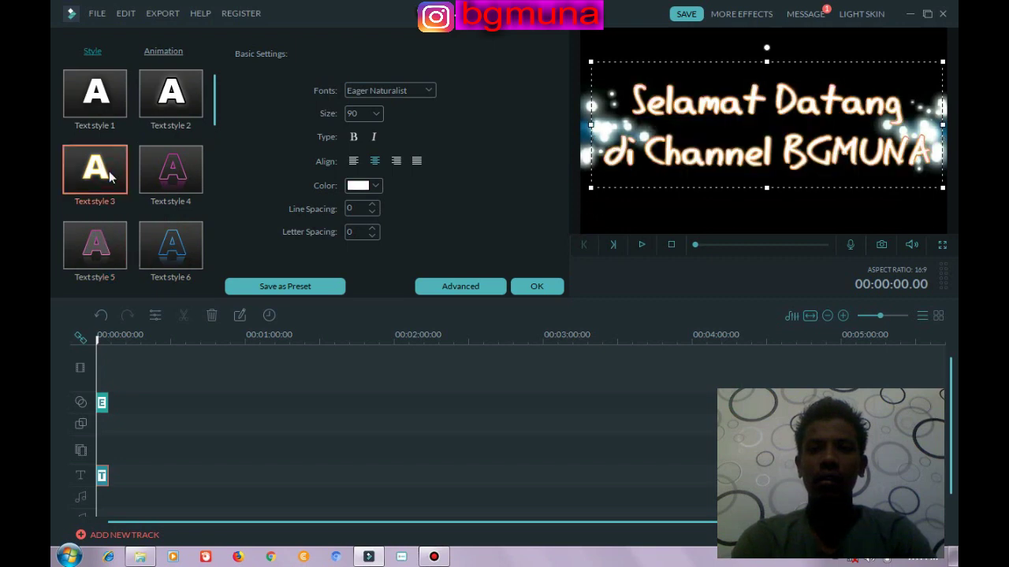
double_click(164, 173)
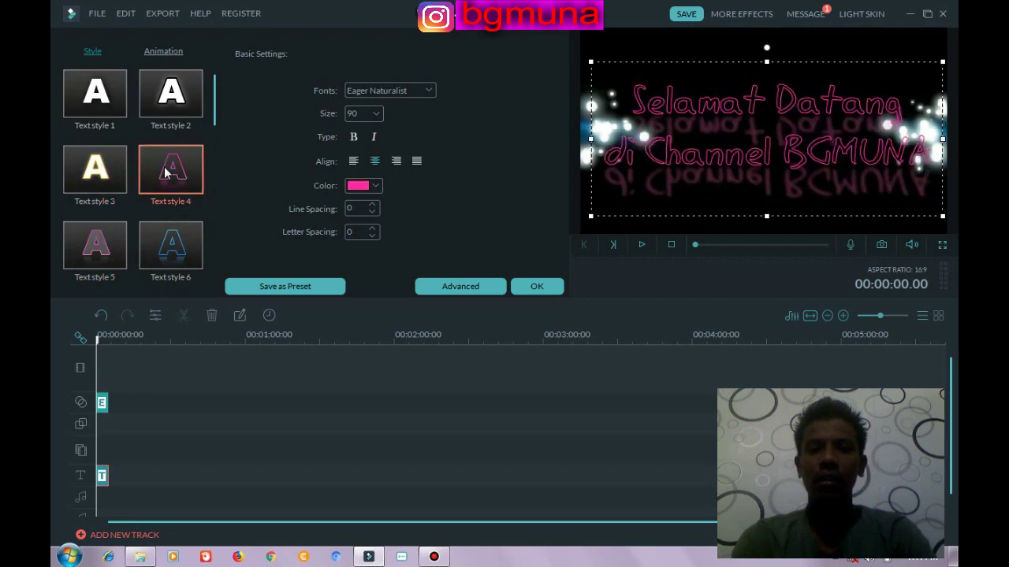
double_click(174, 87)
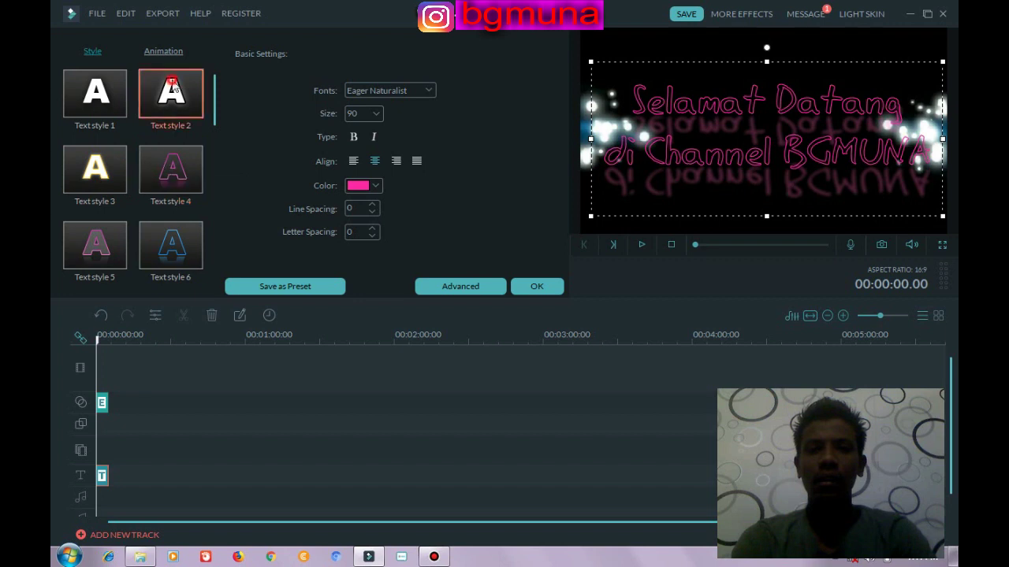
double_click(109, 106)
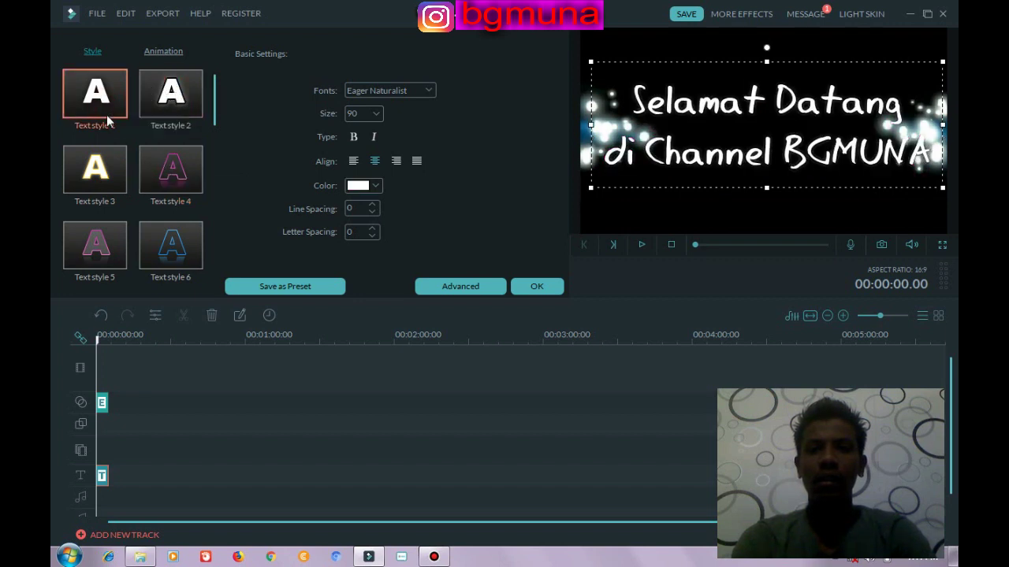
double_click(100, 170)
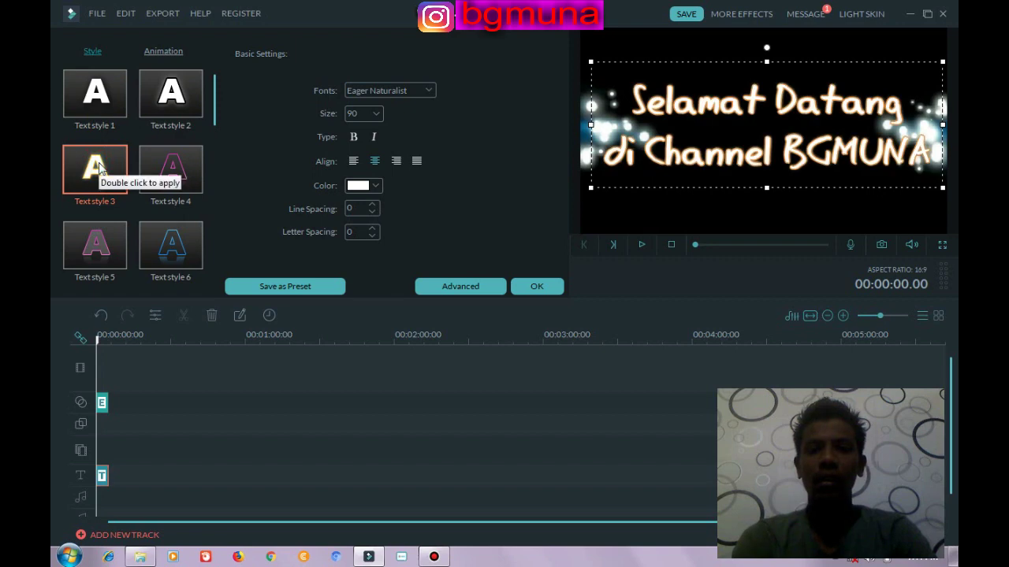
double_click(108, 254)
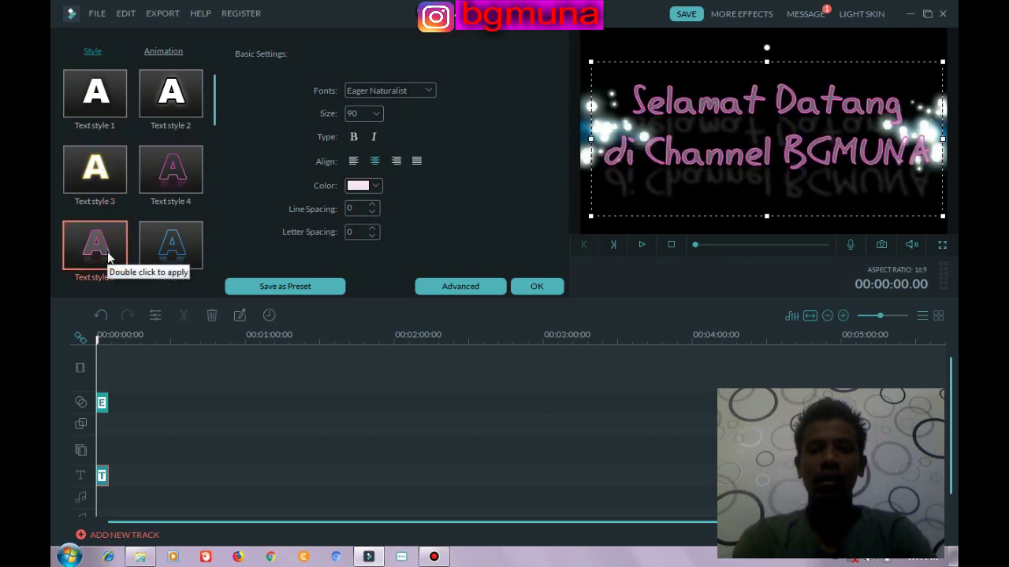
double_click(172, 245)
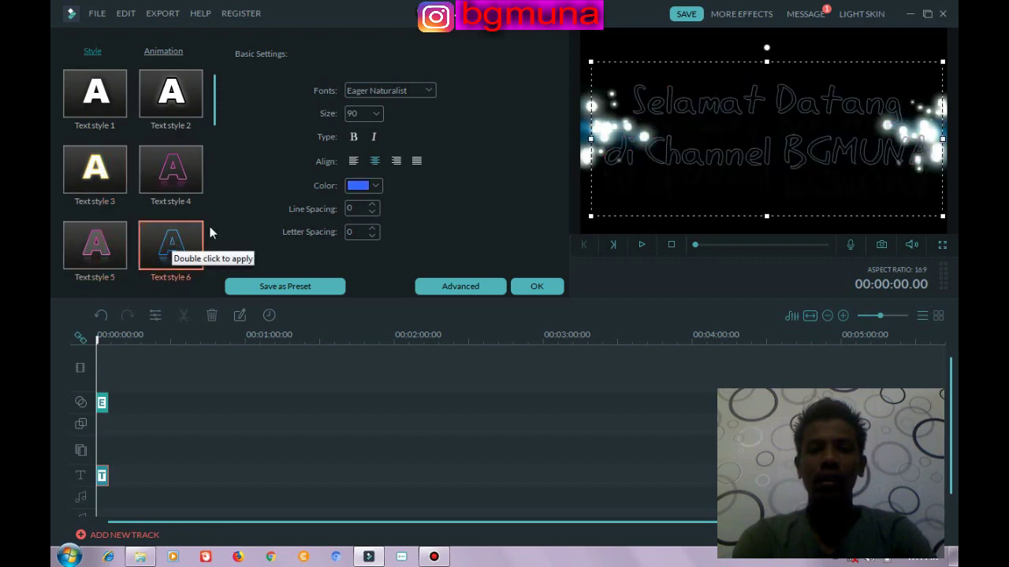
Step: Try blue, dark blue and red as the title's text color, and dismiss the Windows color scheme prompt
left_click(376, 187)
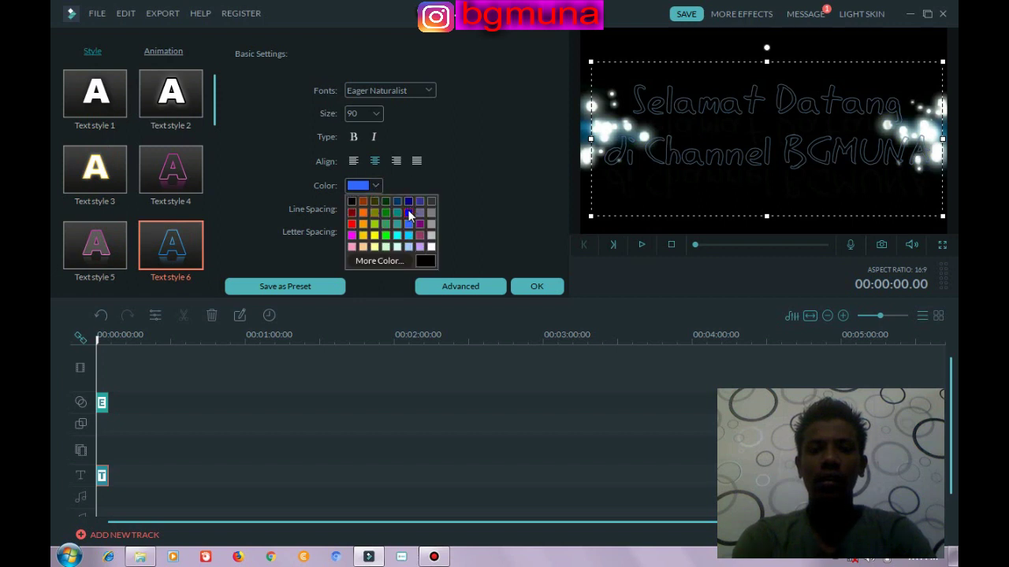
left_click(409, 214)
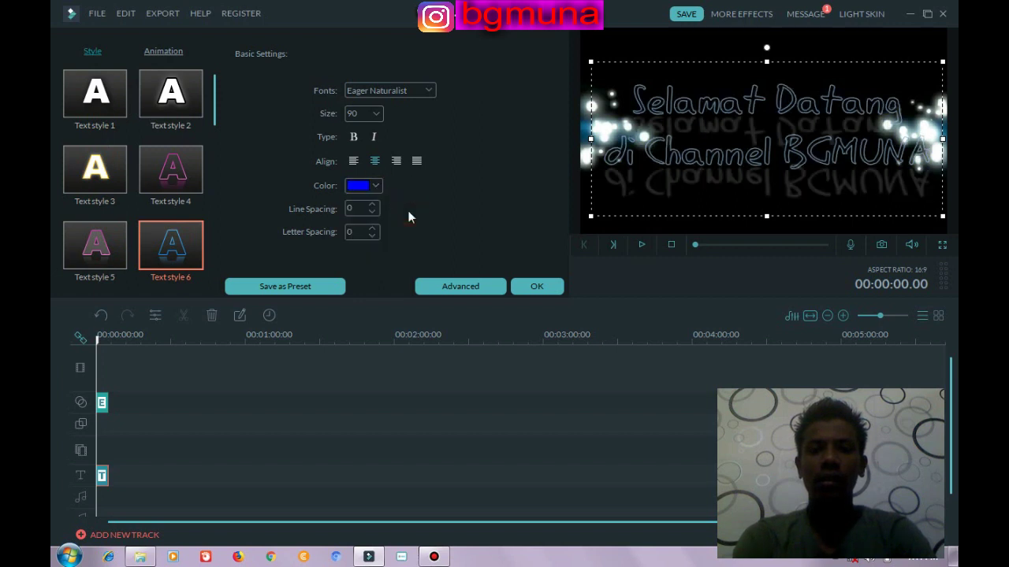
left_click(376, 186)
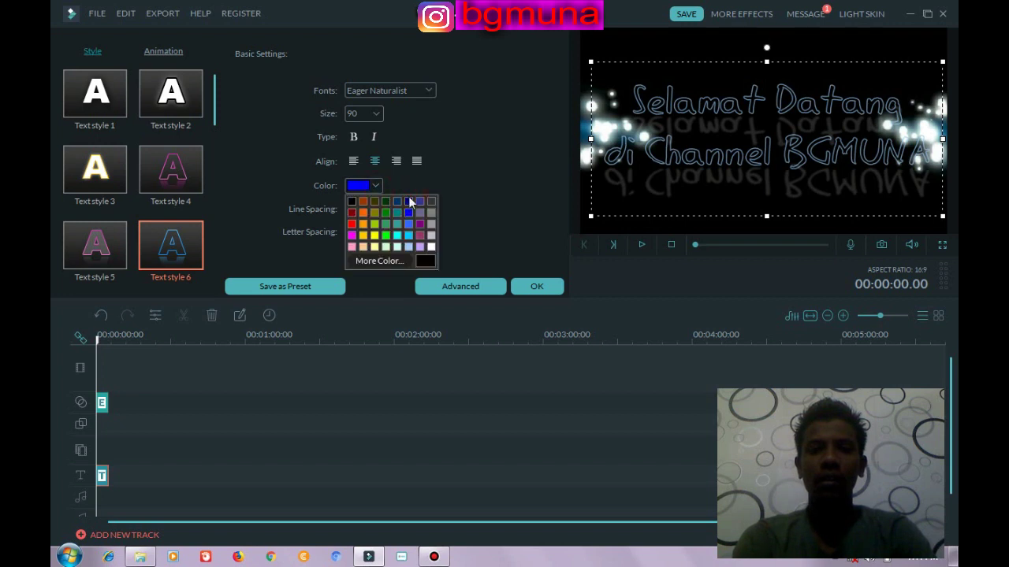
left_click(409, 202)
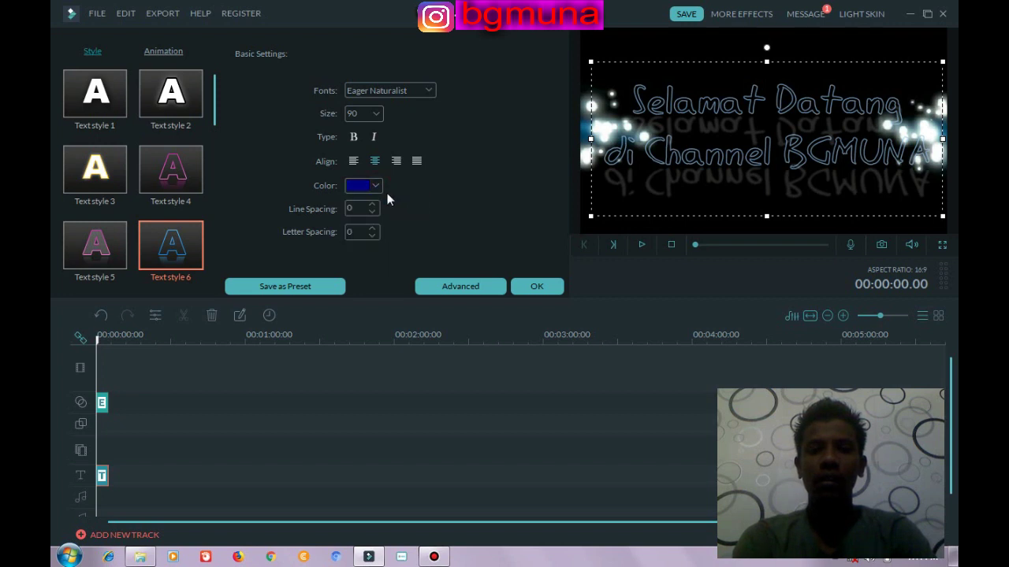
left_click(376, 189)
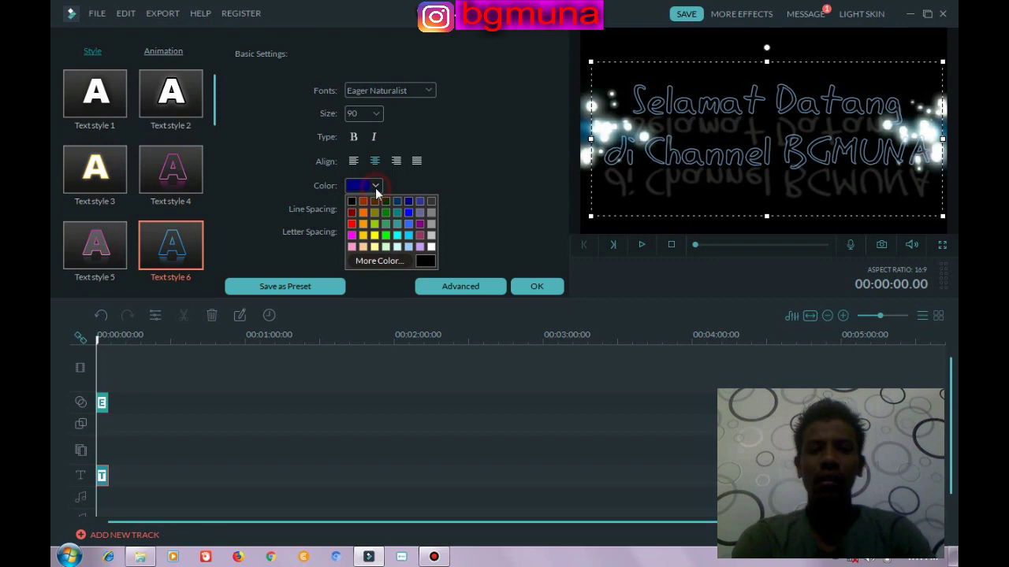
left_click(352, 229)
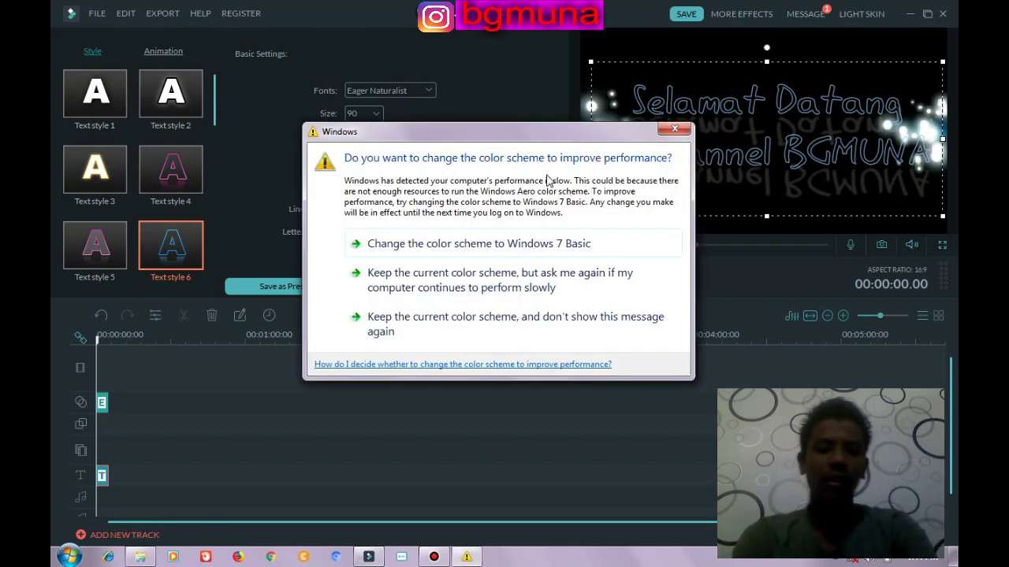
left_click(674, 128)
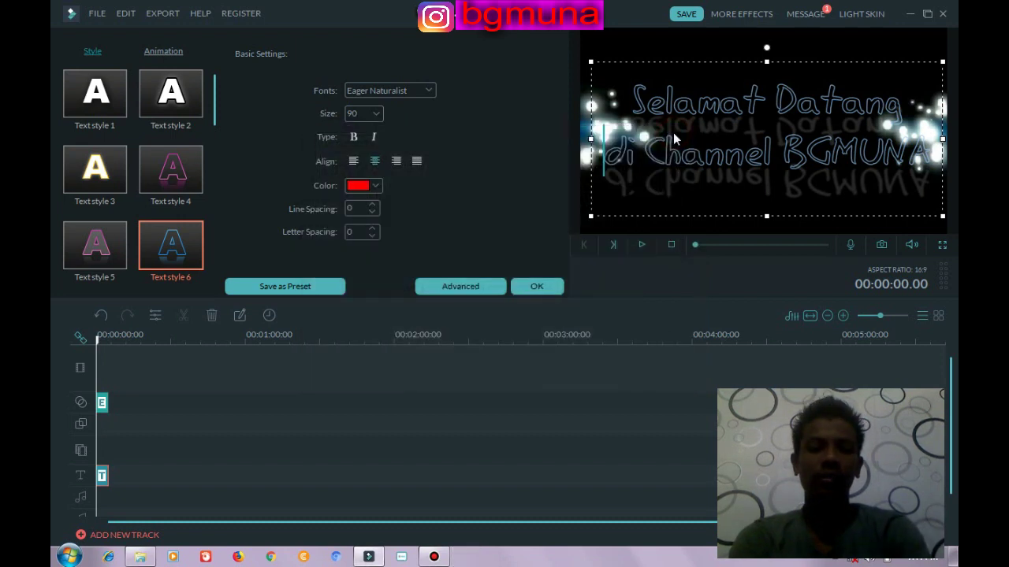
Step: Select the whole two-line title text and recolor it red, then dark blue
double_click(672, 140)
left_click(376, 187)
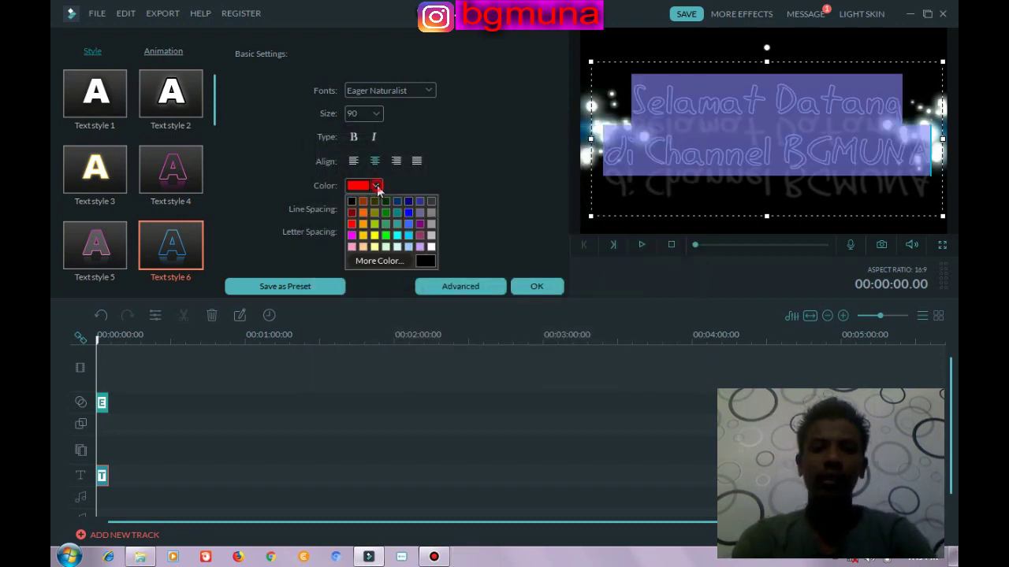
left_click(352, 224)
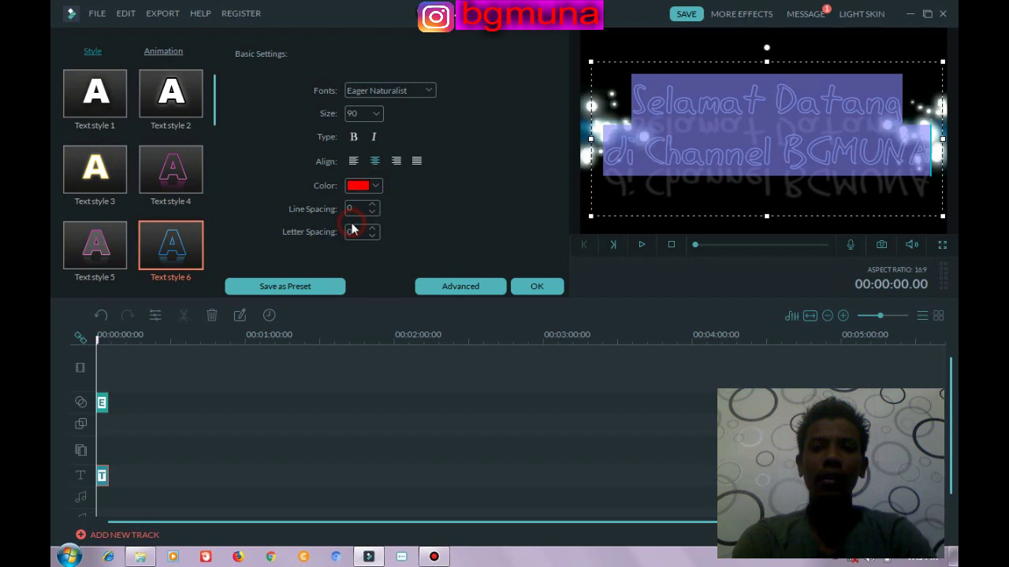
left_click(376, 187)
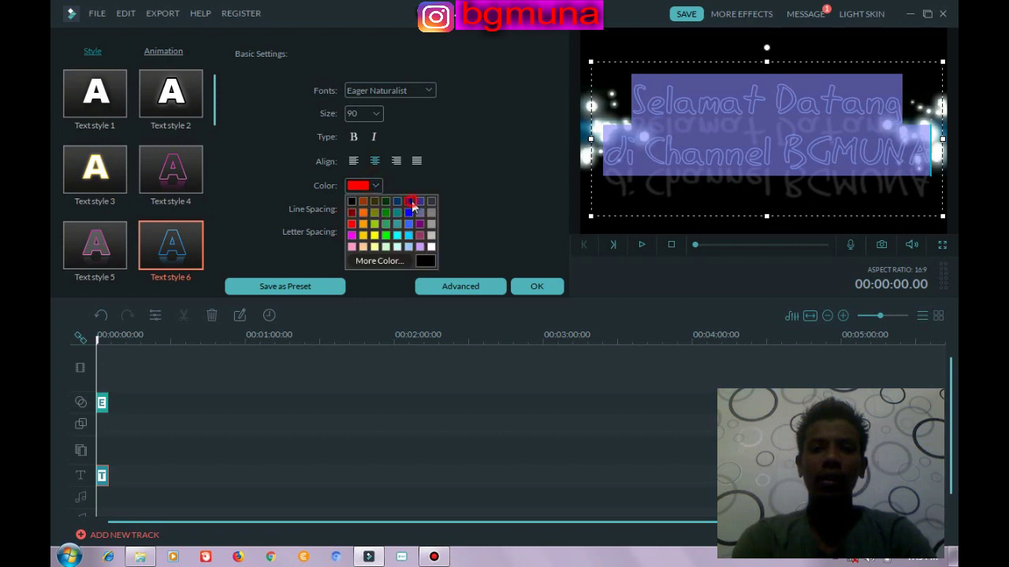
left_click(410, 203)
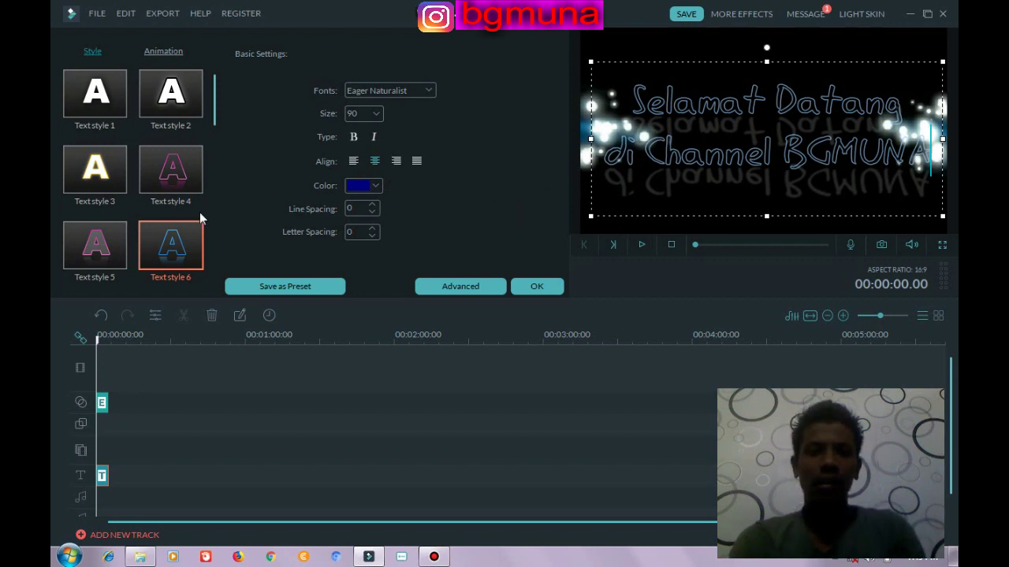
Step: Try Text style 16 on the title, then apply Text style 15 instead
scroll(218, 203, "down", 6)
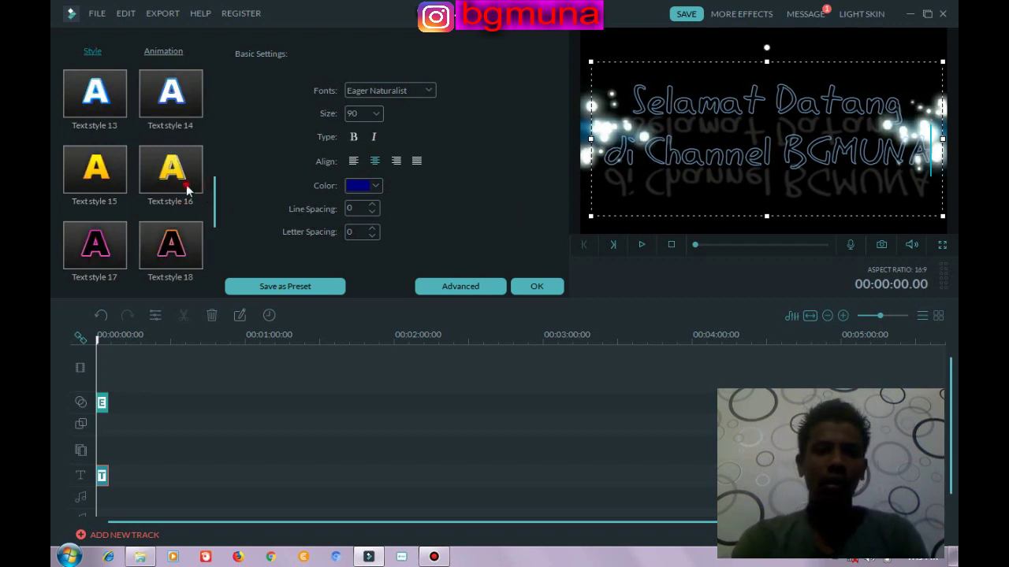
double_click(176, 182)
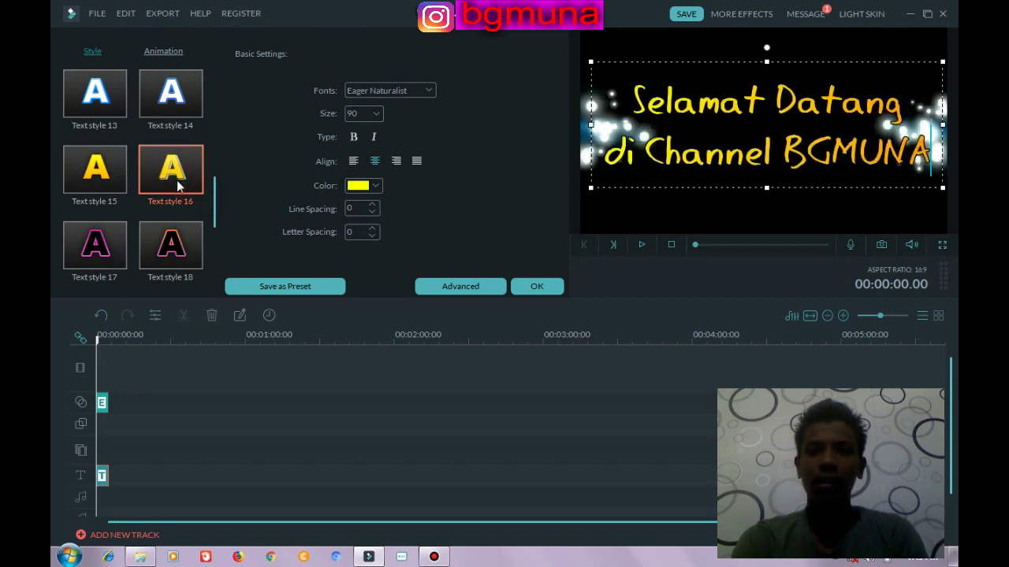
double_click(109, 181)
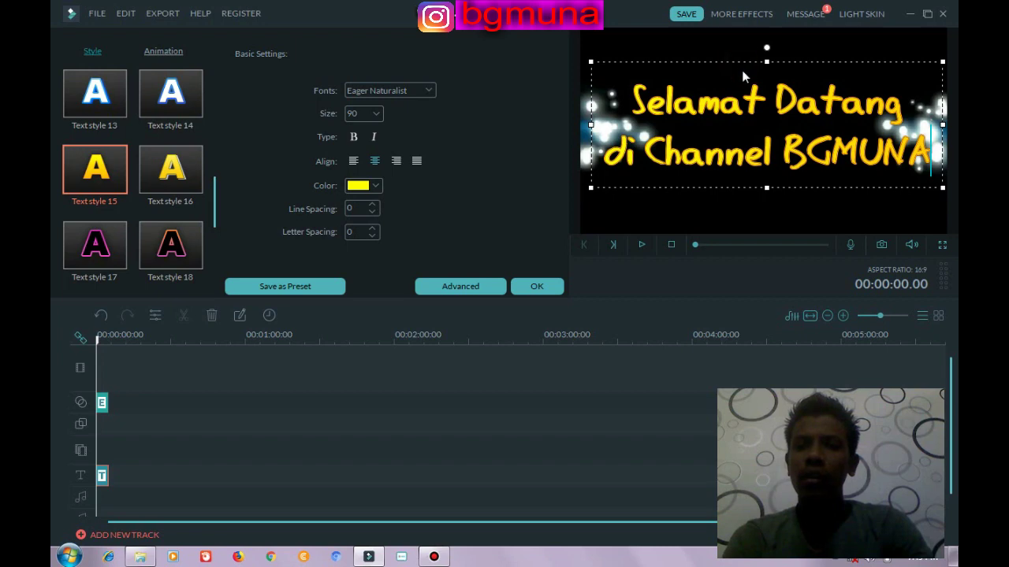
Step: Move the title box slightly down in the preview frame and play back the opener with the edited title
left_click_drag(742, 62, 741, 70)
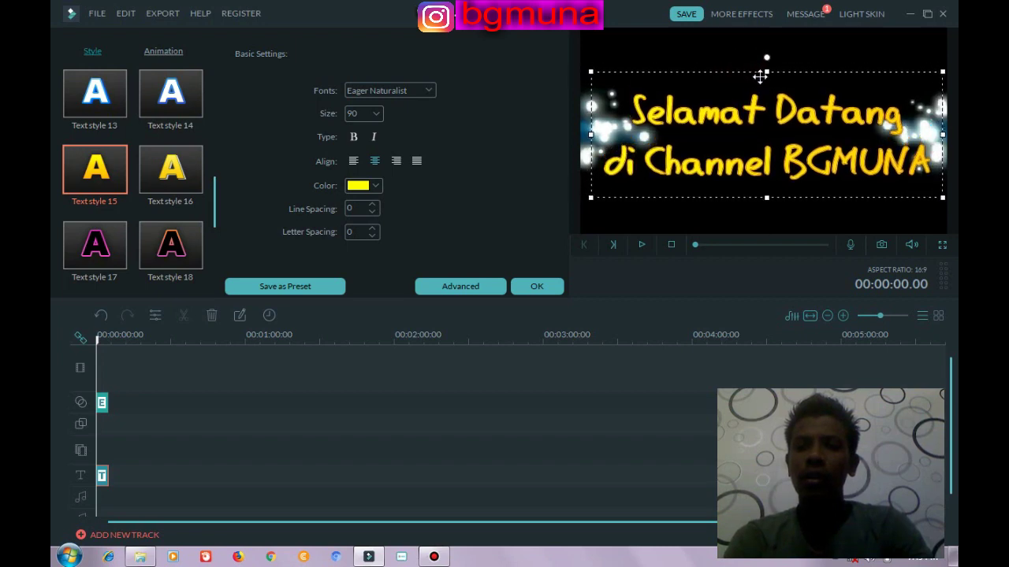
double_click(776, 109)
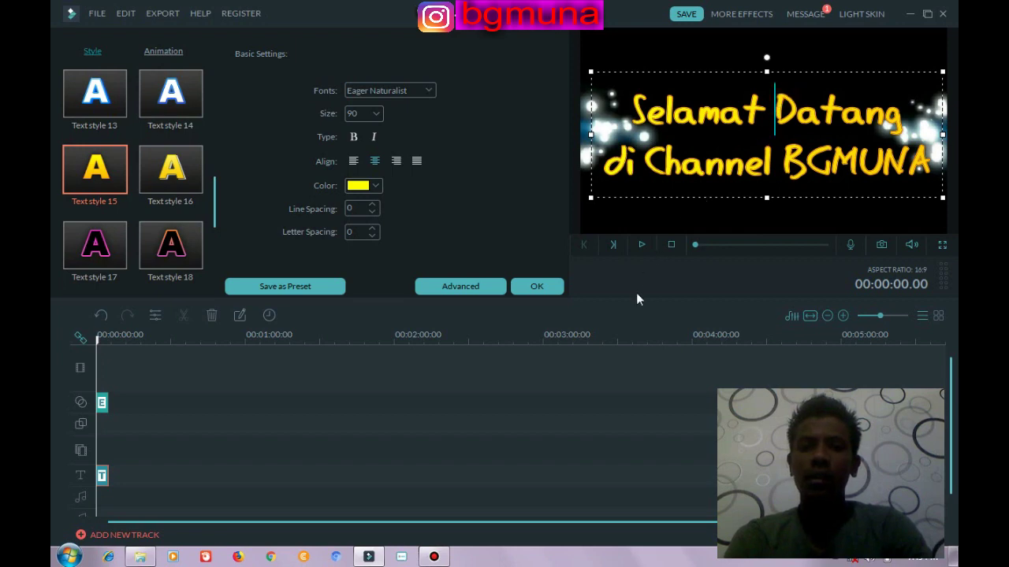
left_click(537, 286)
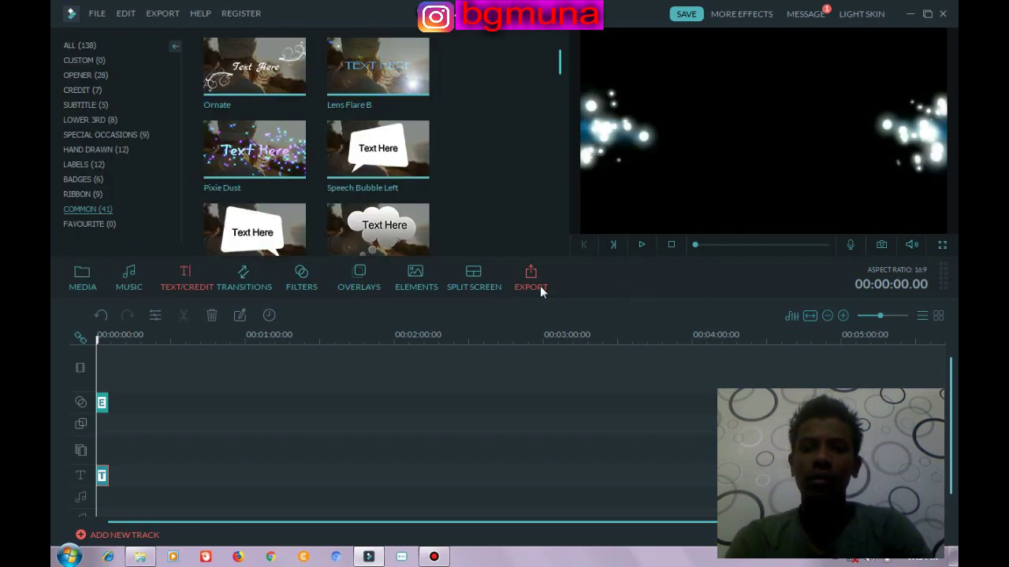
left_click(642, 245)
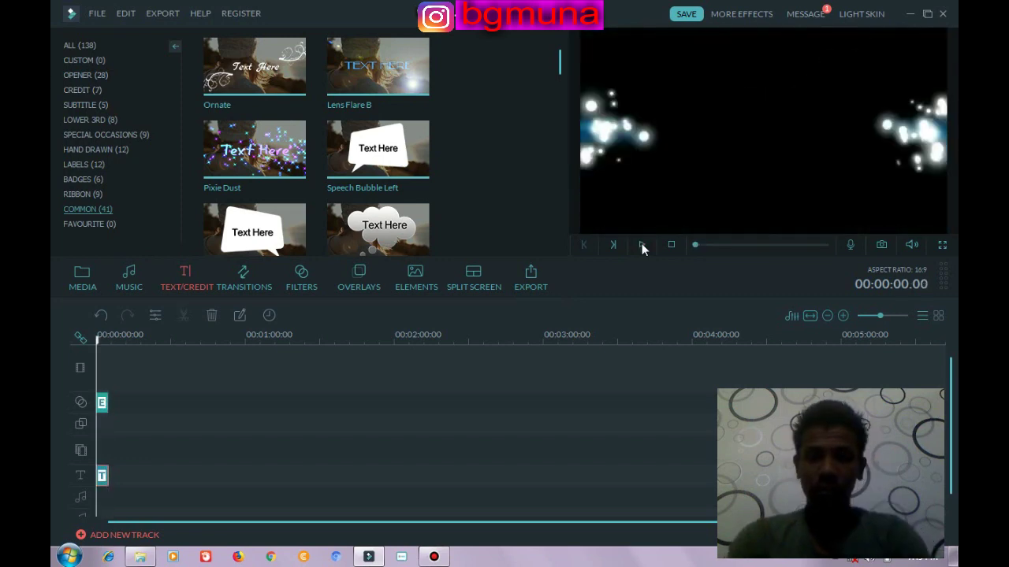
left_click(641, 246)
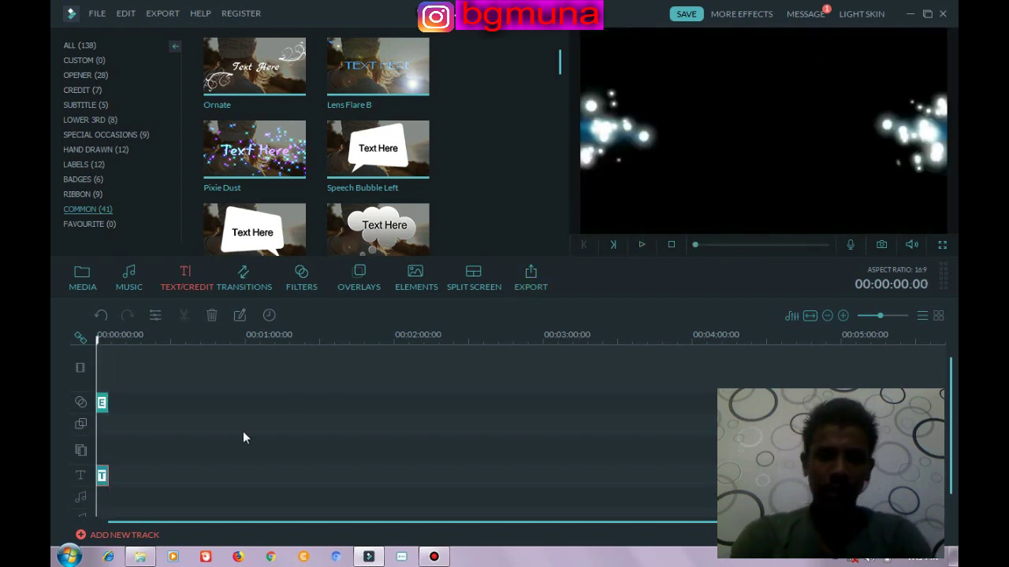
Step: In the title's advanced text editing, extend the middle section of its animation to the clip's end at 00:00:05 and play back the result
double_click(102, 477)
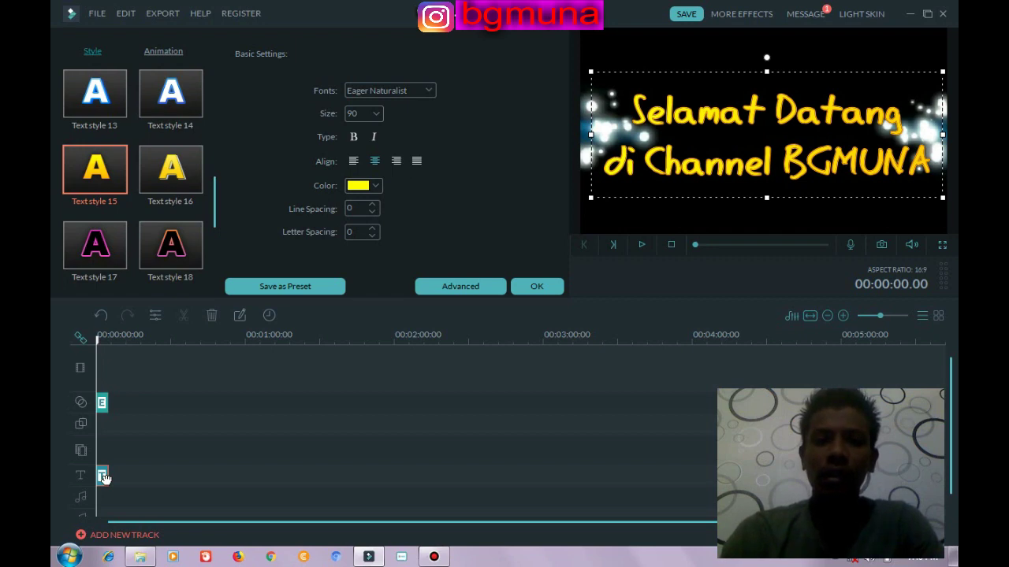
left_click(468, 287)
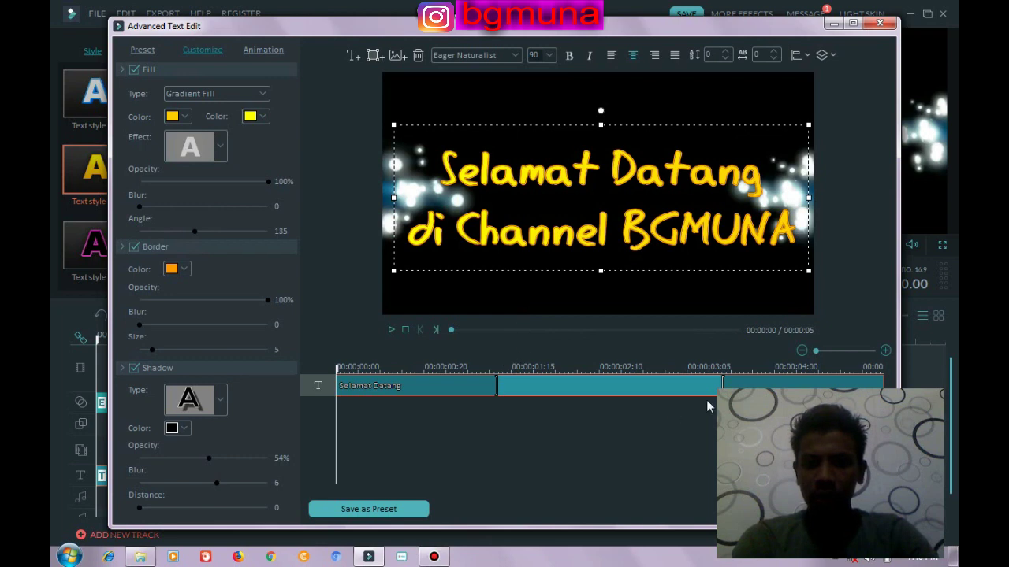
left_click_drag(753, 384, 913, 382)
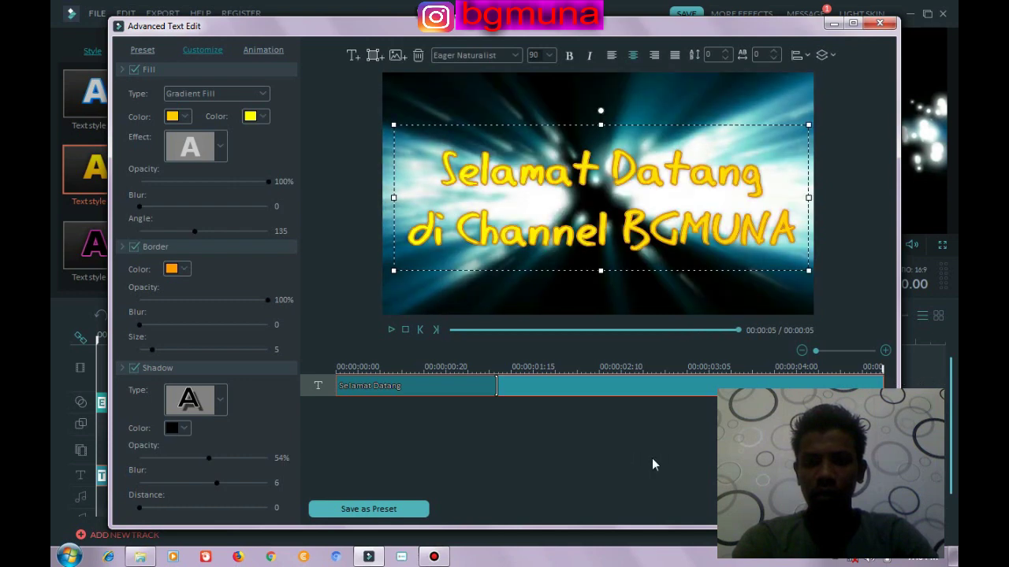
left_click(828, 507)
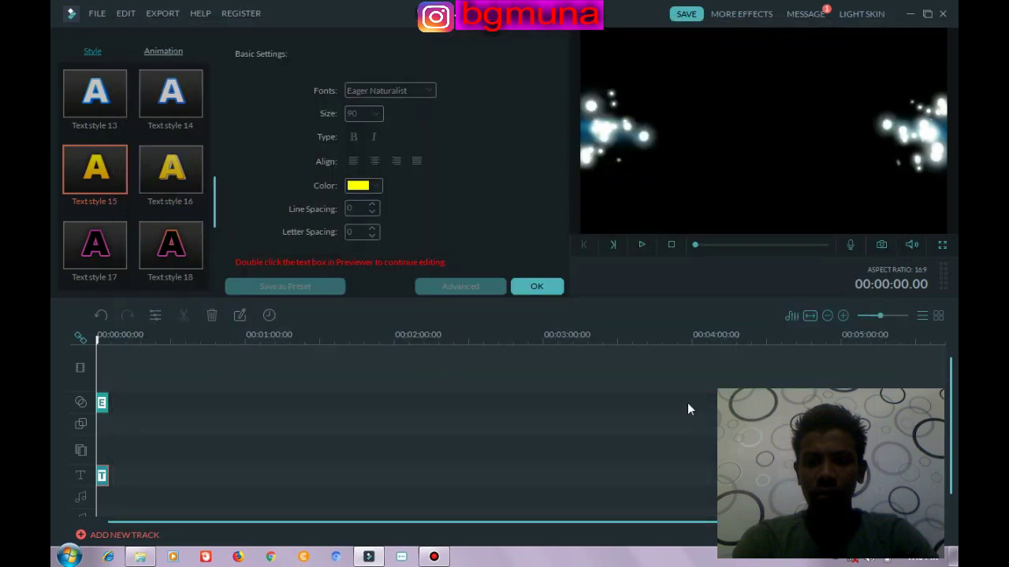
left_click(641, 245)
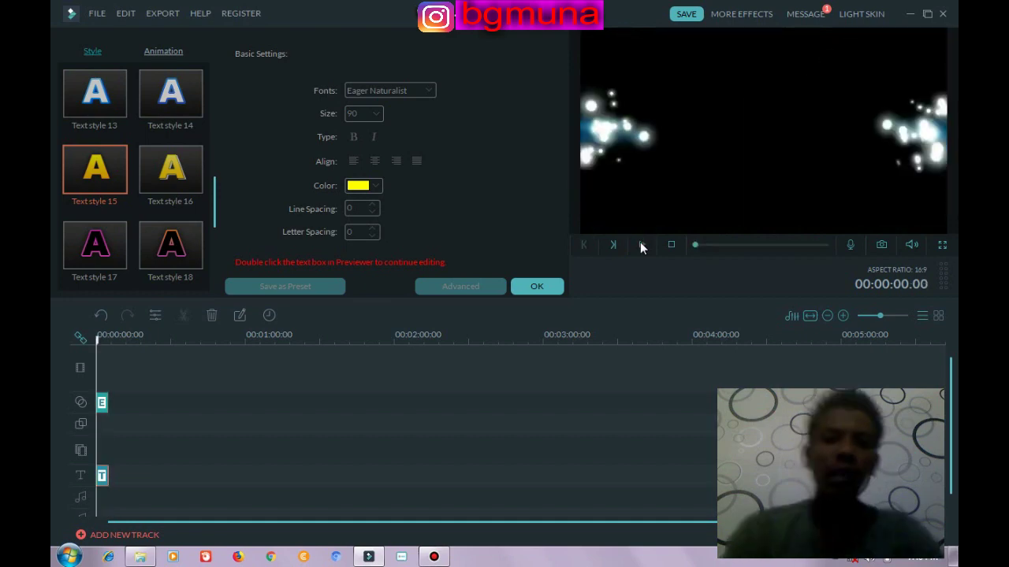
left_click(553, 290)
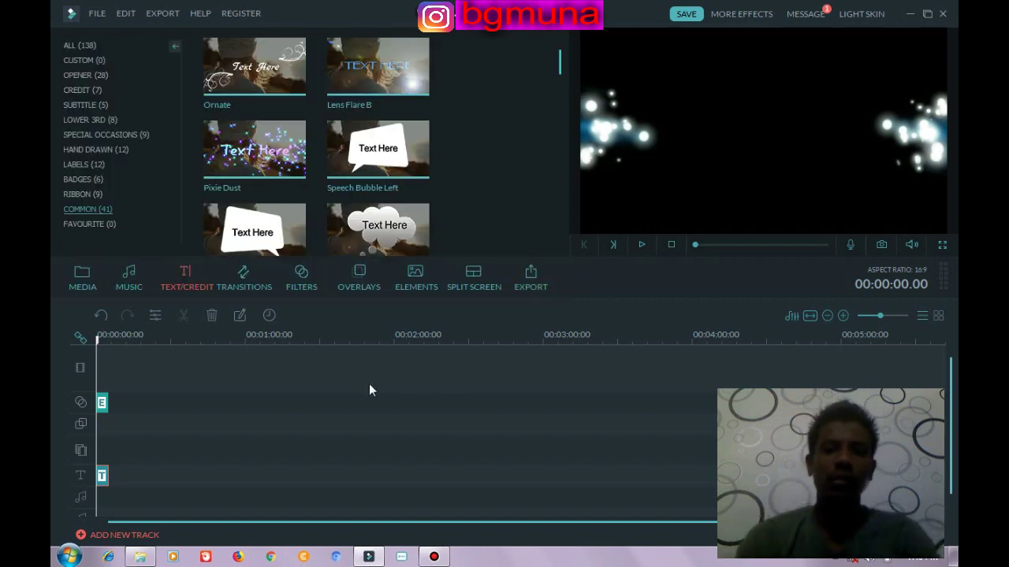
Step: Set up an MP4 export of the opener and name the output file Tutorial Intro atau Outro
left_click(529, 280)
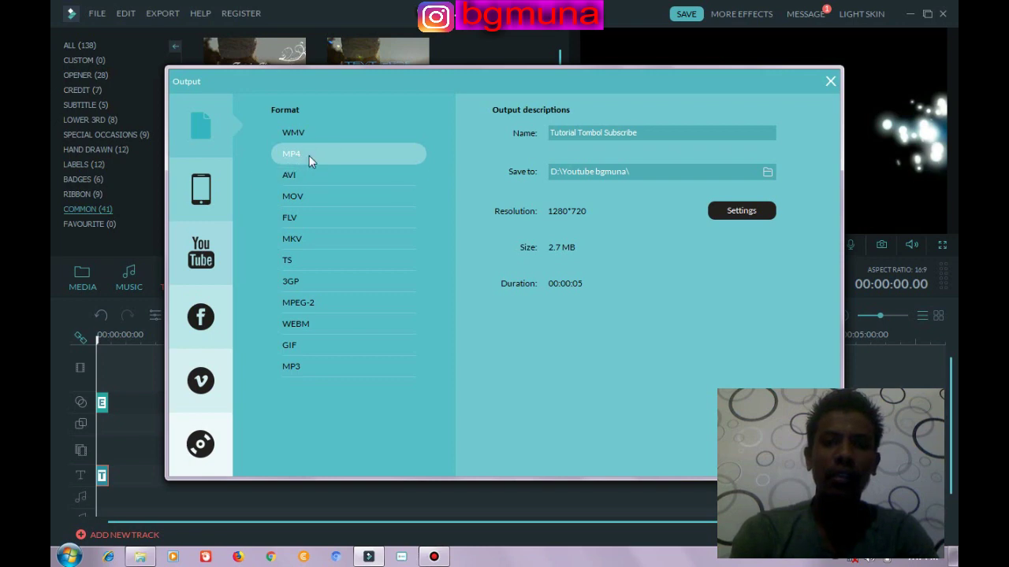
left_click(660, 132)
key("BackSpace")
key("BackSpace")
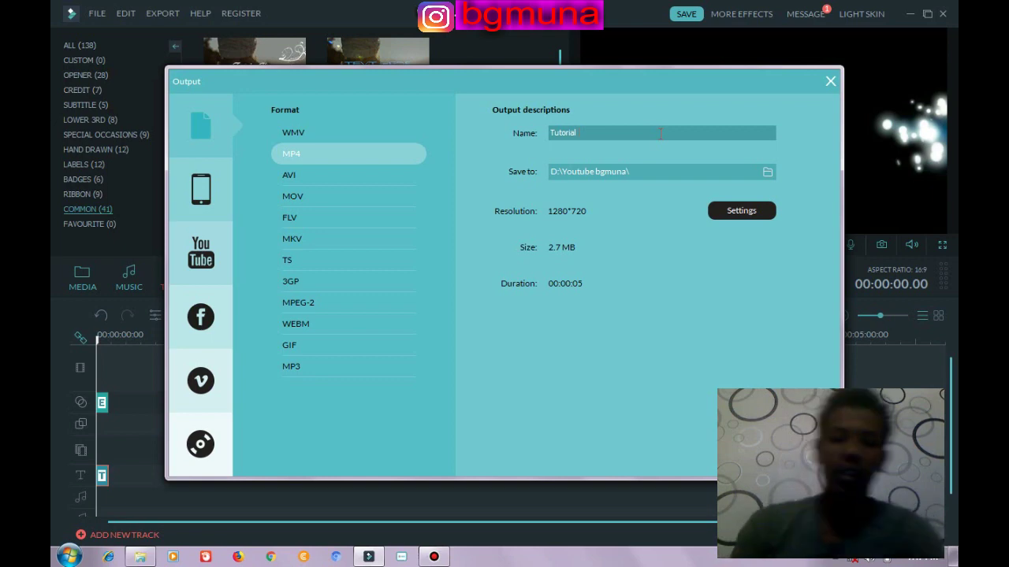
type("Intro")
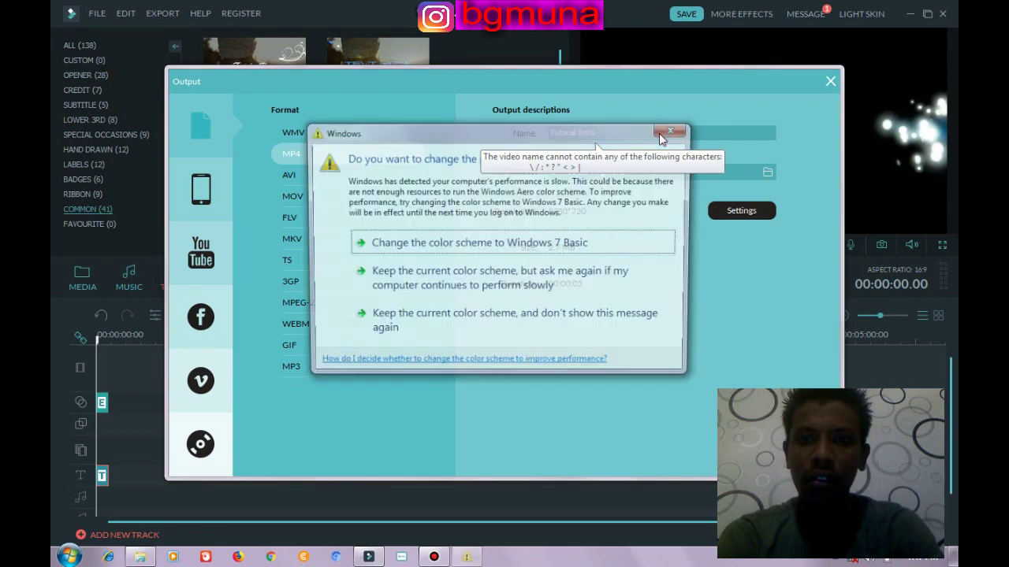
left_click(666, 133)
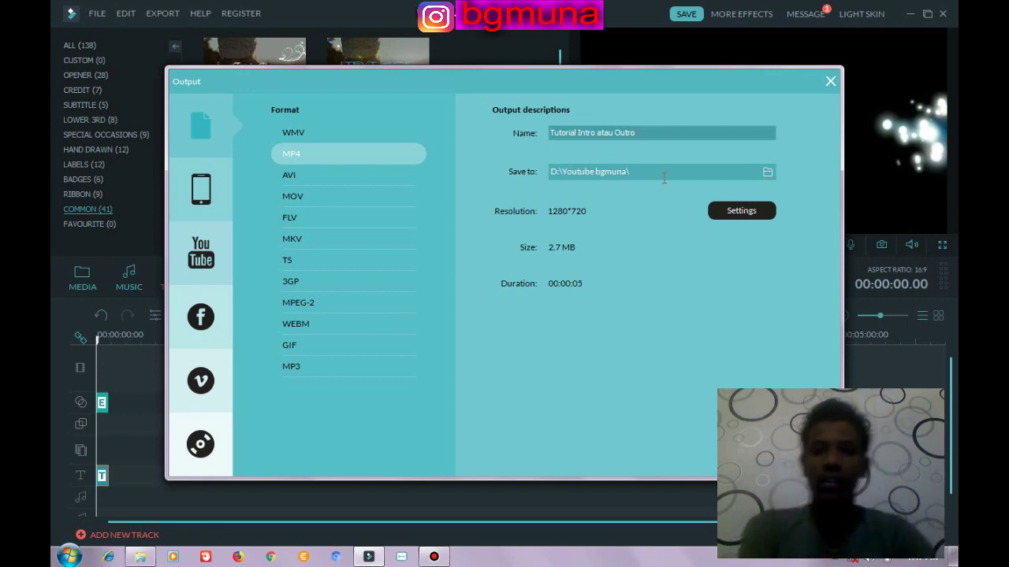
Step: Set the export quality to Good in the output settings
left_click(736, 216)
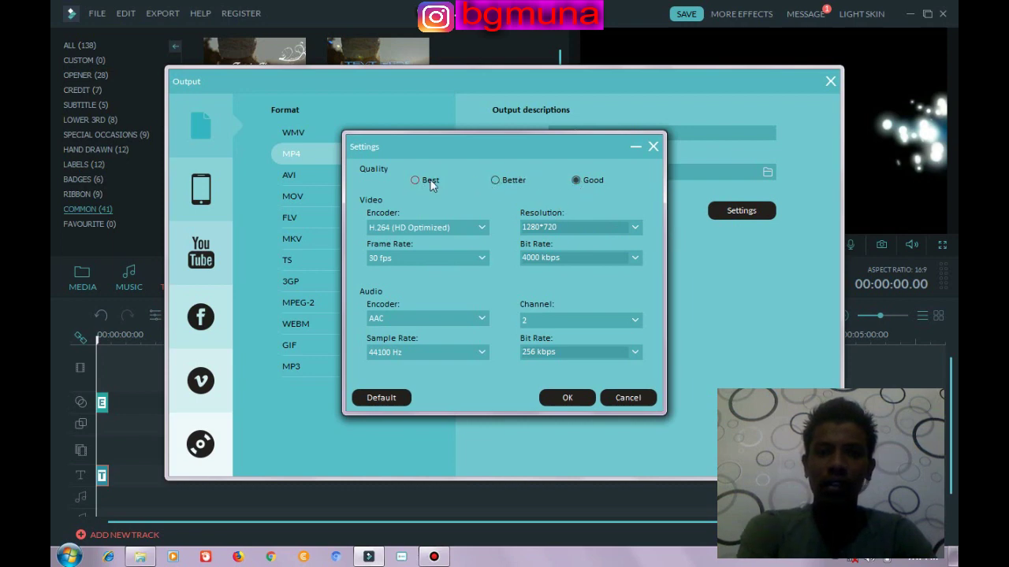
left_click(577, 180)
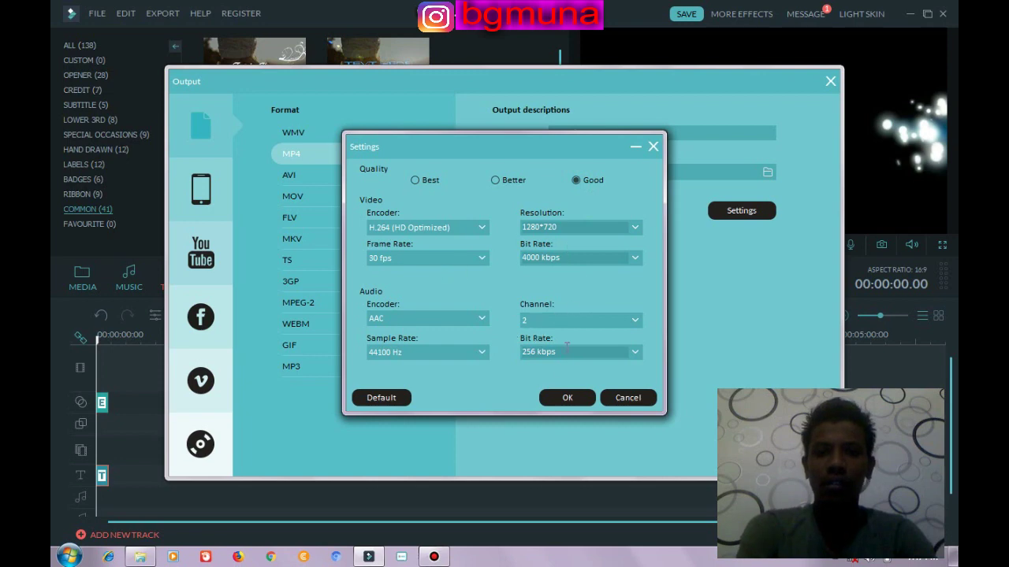
left_click(562, 399)
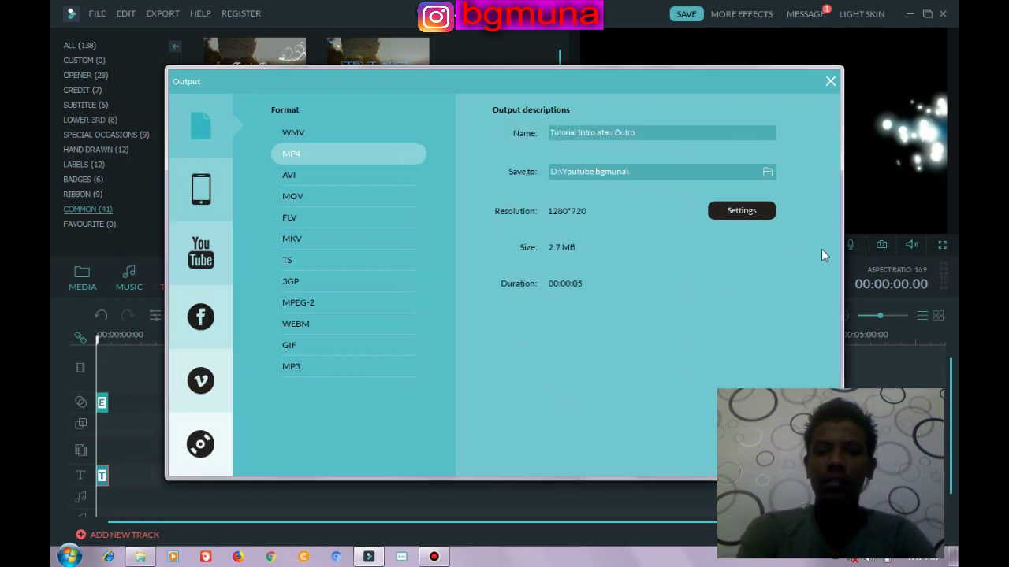
Step: Choose the Youtube bgmuna folder on Local Disk (D:) as the save location and export the video
left_click(768, 172)
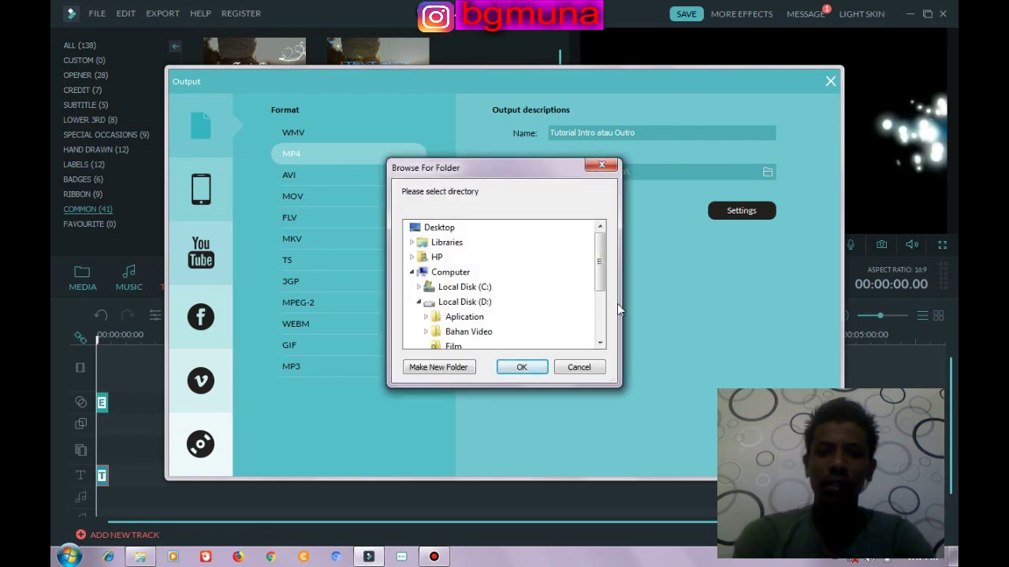
scroll(603, 307, "down", 2)
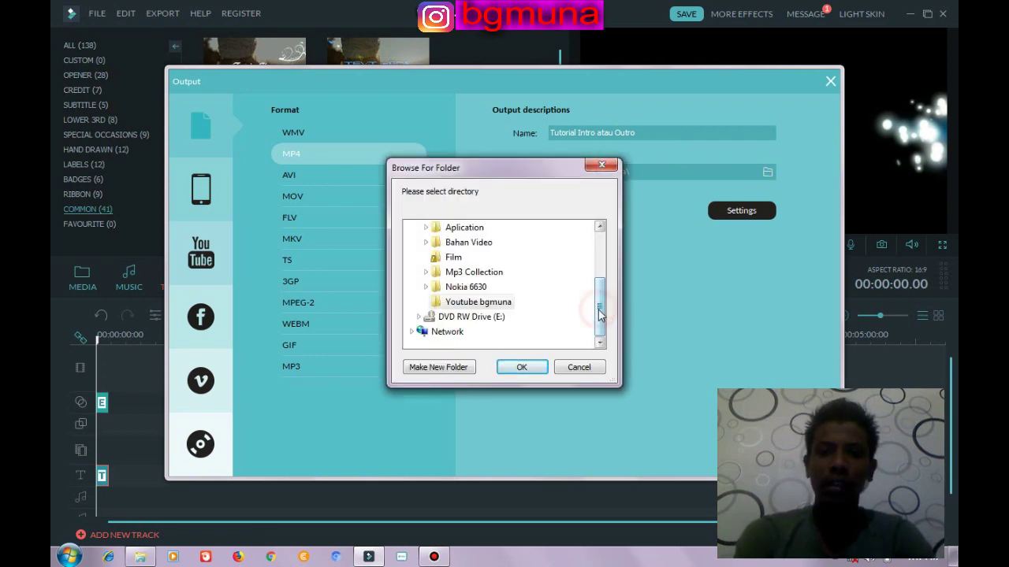
left_click(507, 303)
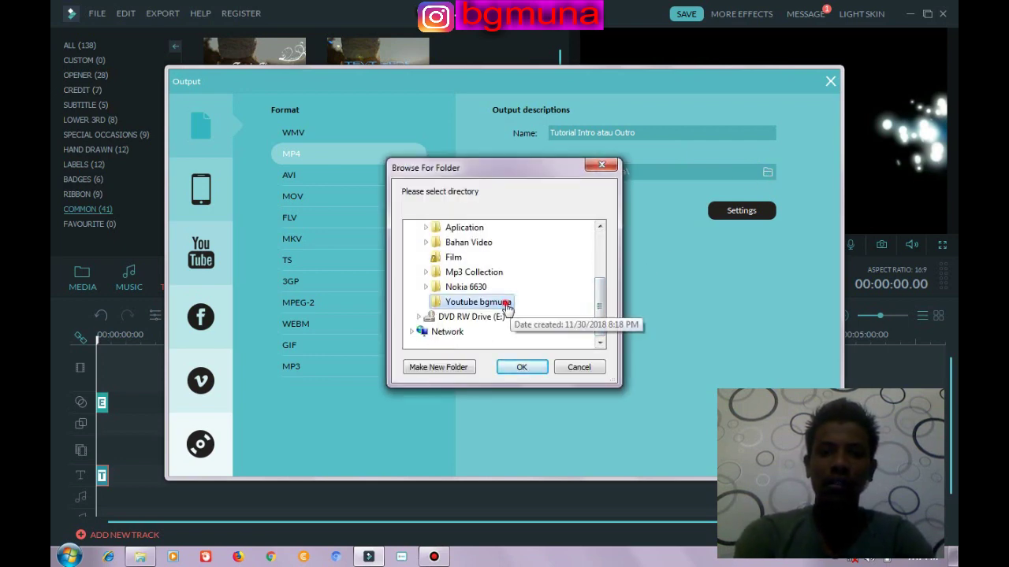
left_click(520, 370)
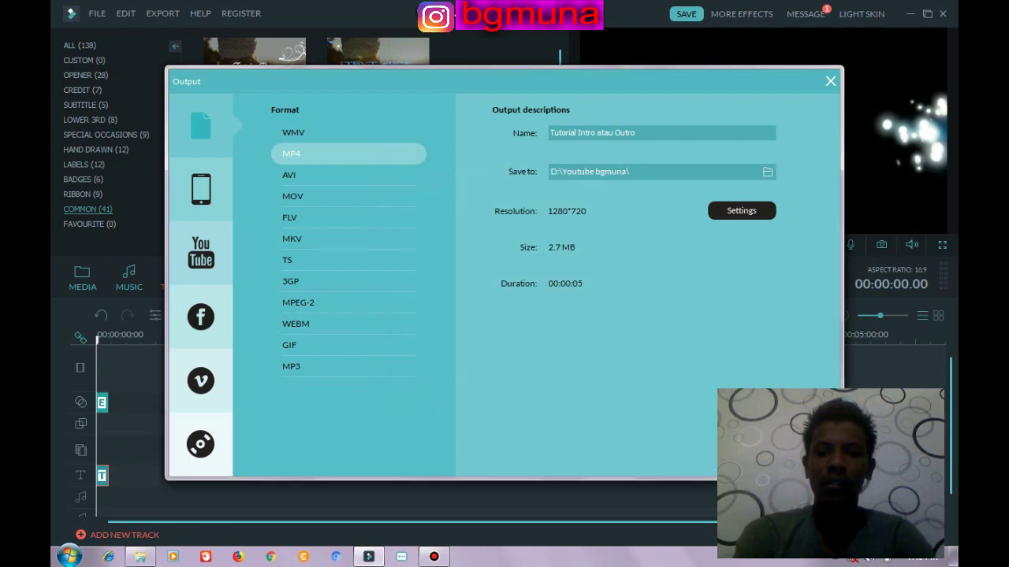
key("Return")
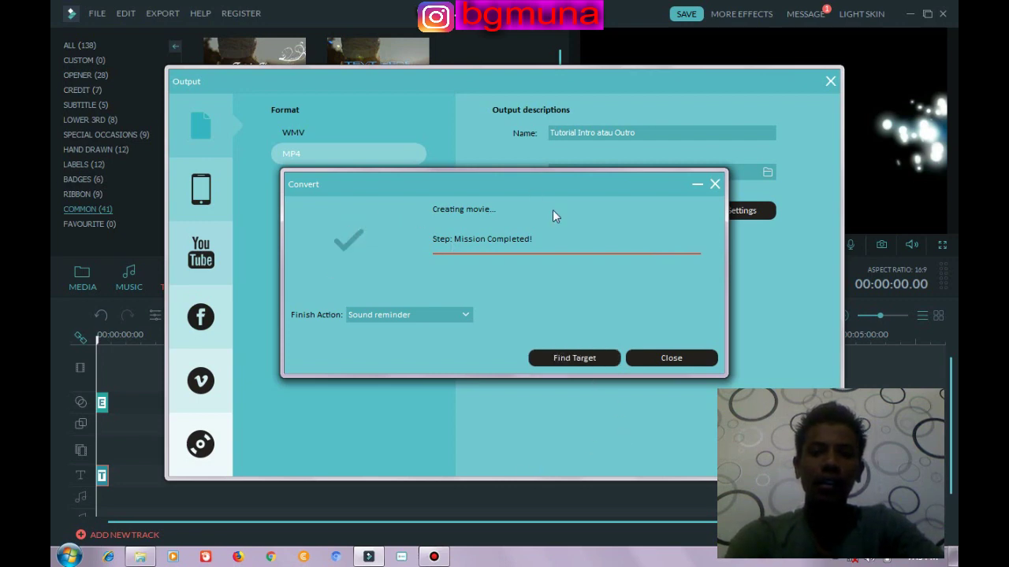
Step: Show the exported file in its folder, maximize the folder window, and play Tutorial Intro atau Outro
left_click(566, 359)
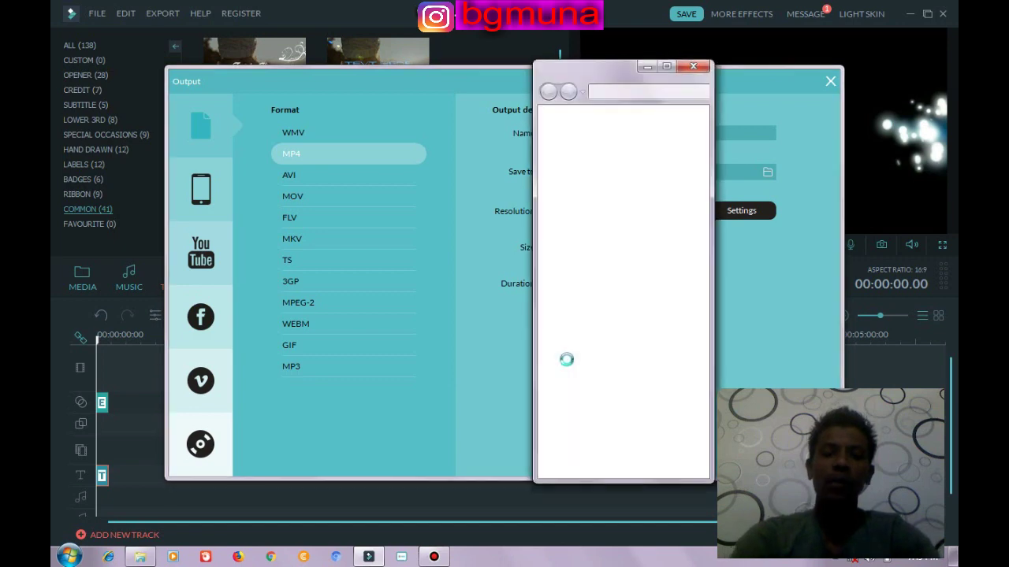
left_click(667, 66)
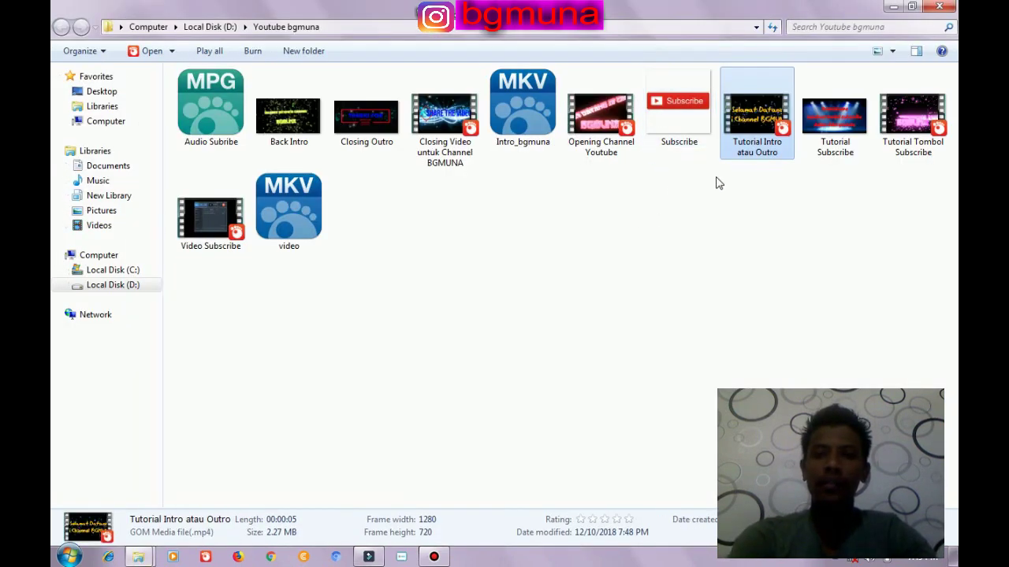
double_click(754, 135)
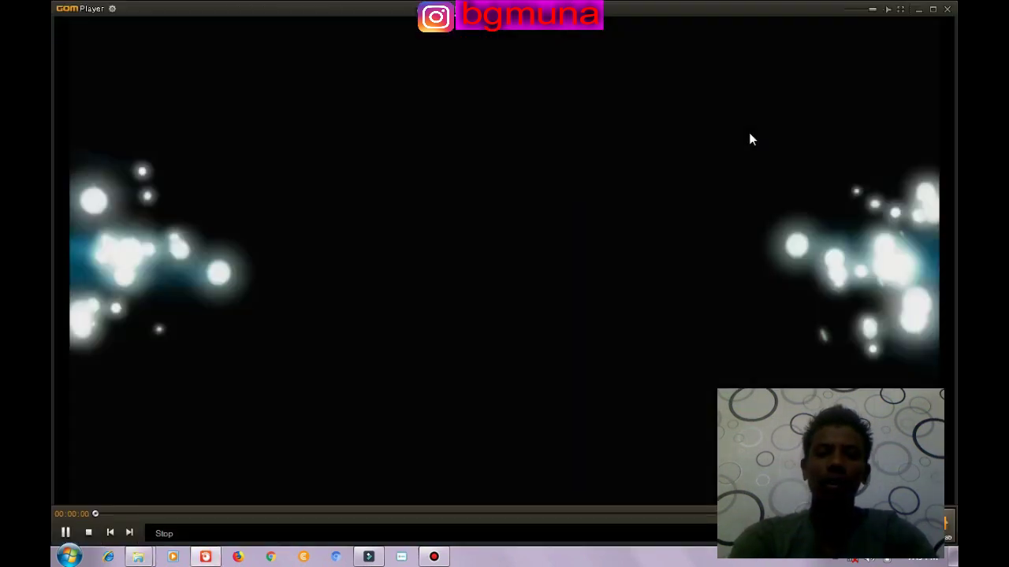